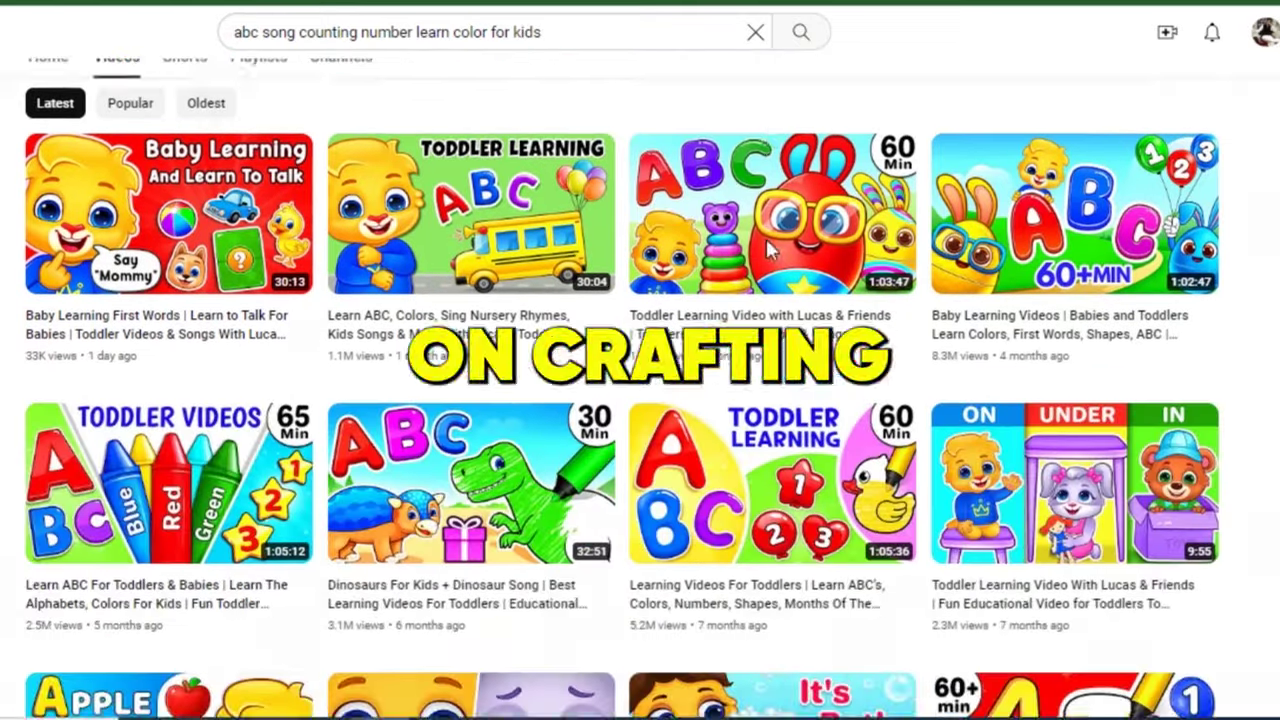
scroll(773, 255, "down", 4)
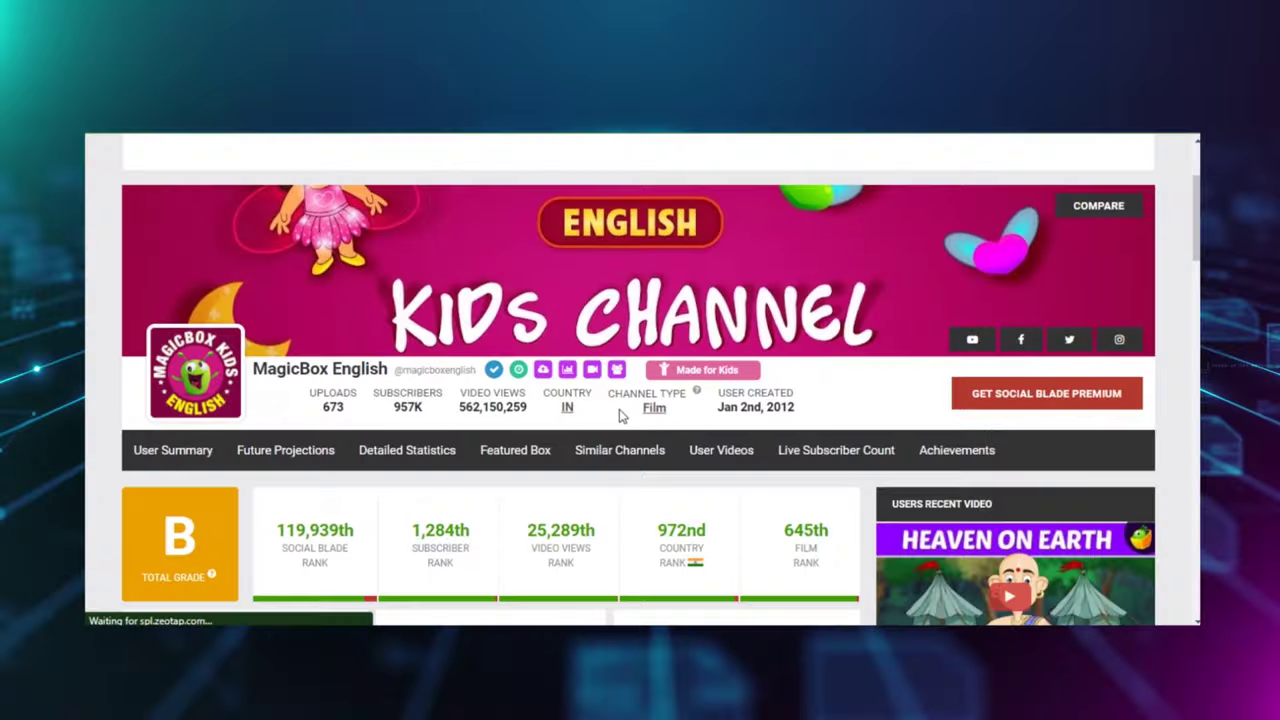
Step: Scroll the Social Blade stats and select the $828–$13.3K estimated monthly earnings figure
scroll(620, 414, "down", 3)
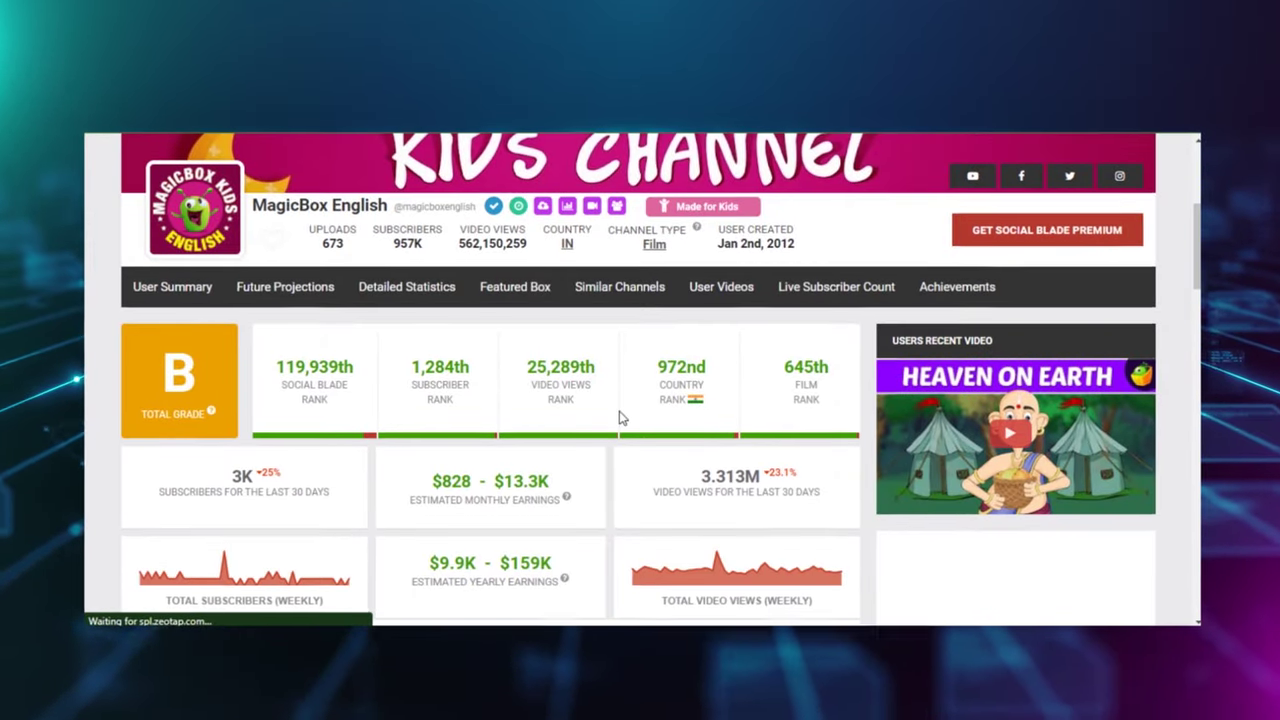
scroll(620, 418, "down", 2)
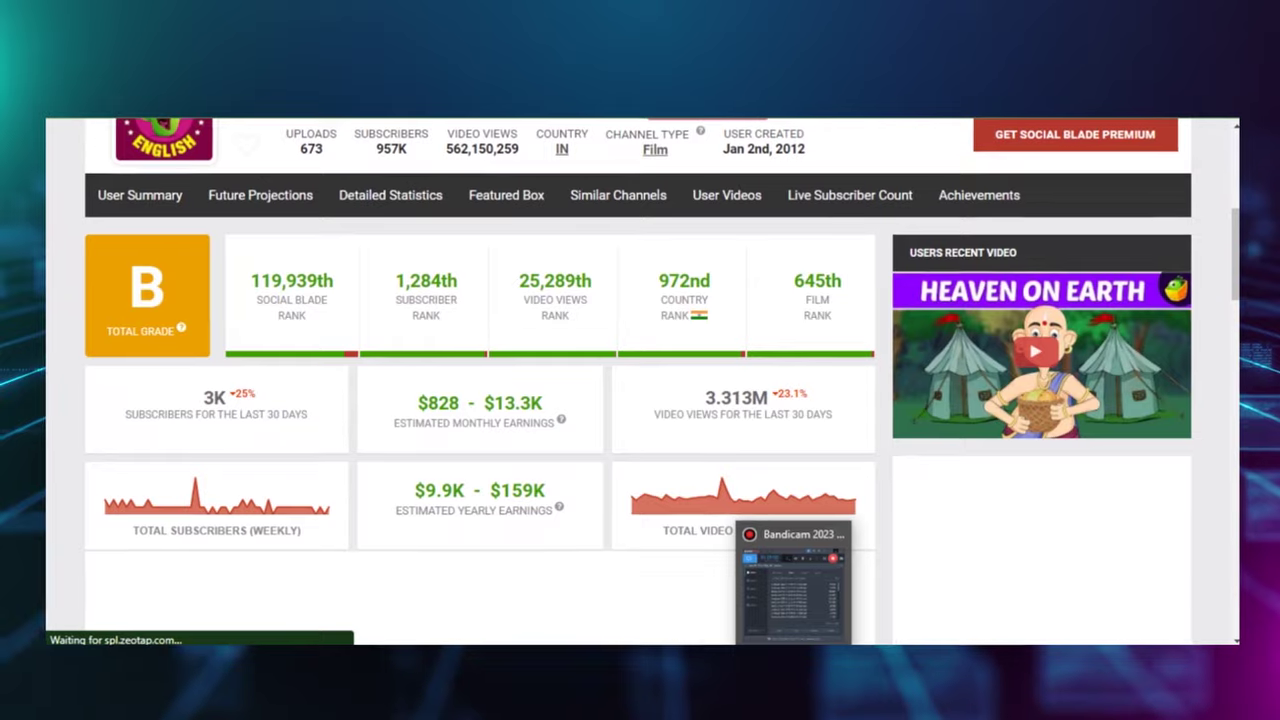
triple_click(470, 403)
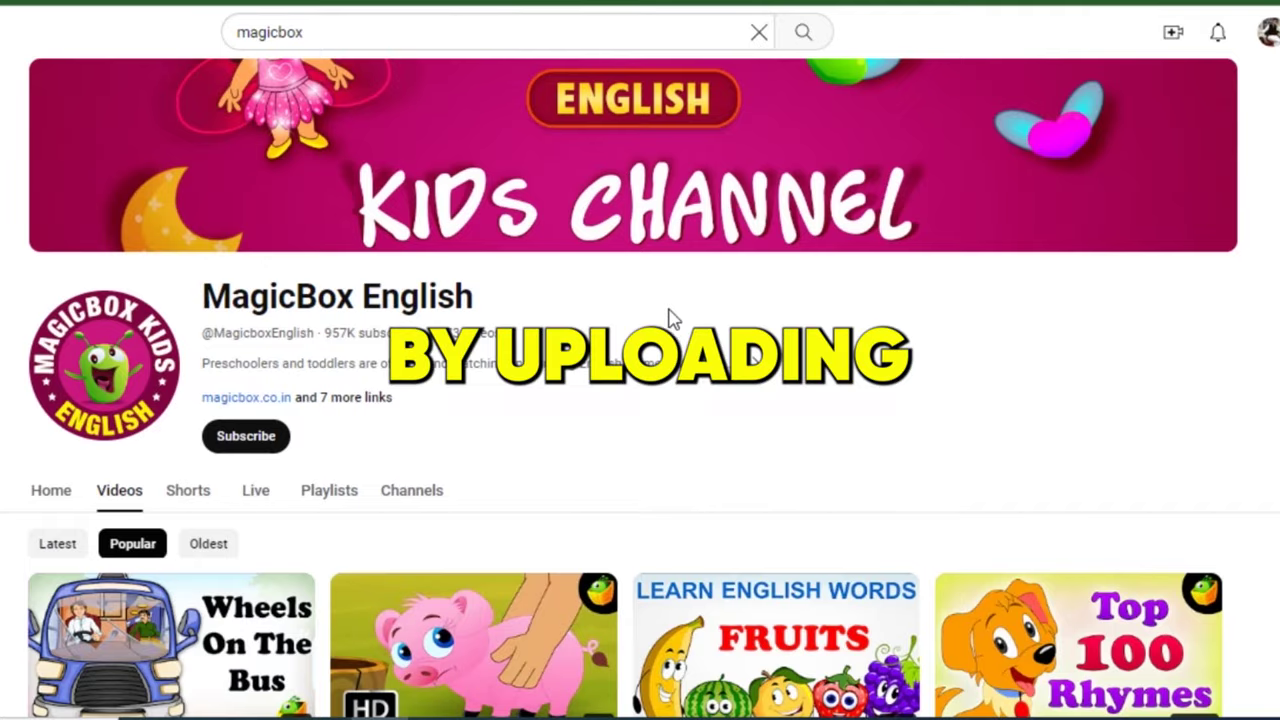
Step: Draft the ChatGPT prompt 'Give me 15 simple video ideas for a kids educational faceless channel'
scroll(671, 323, "down", 7)
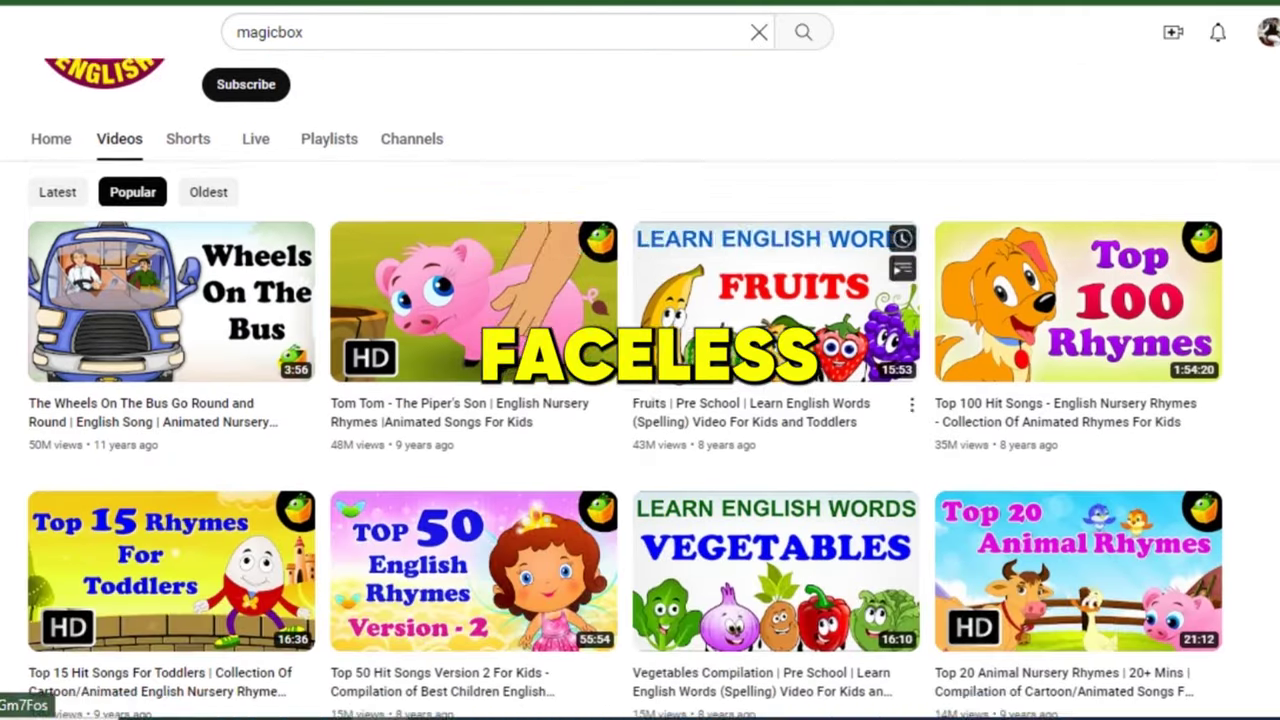
scroll(672, 397, "down", 9)
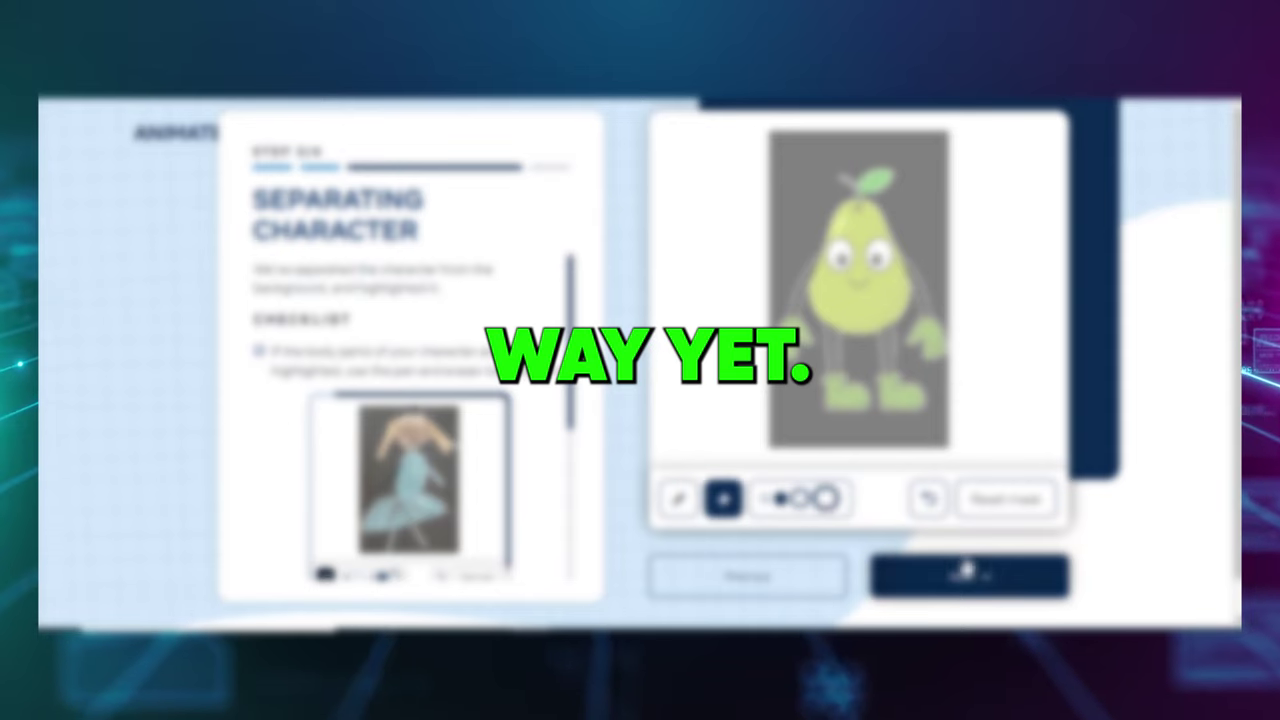
left_click(950, 580)
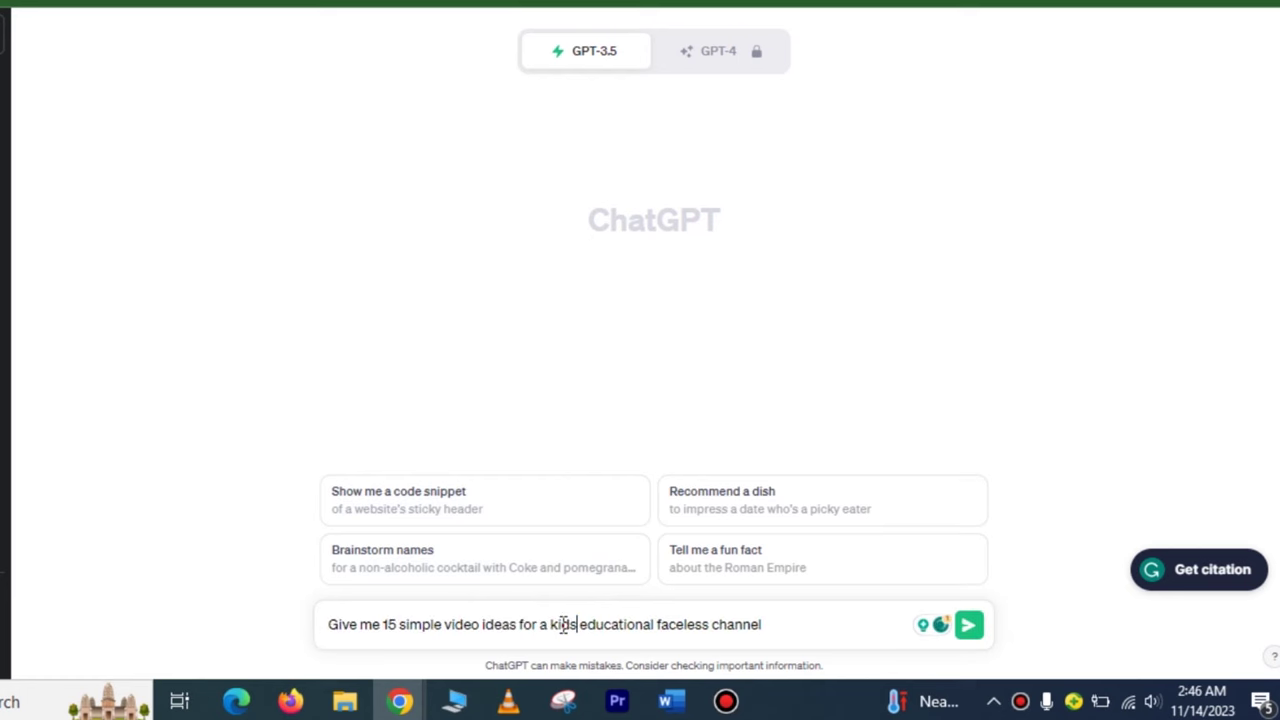
Step: Send the prompt asking for 15 kids educational video ideas
key("Return")
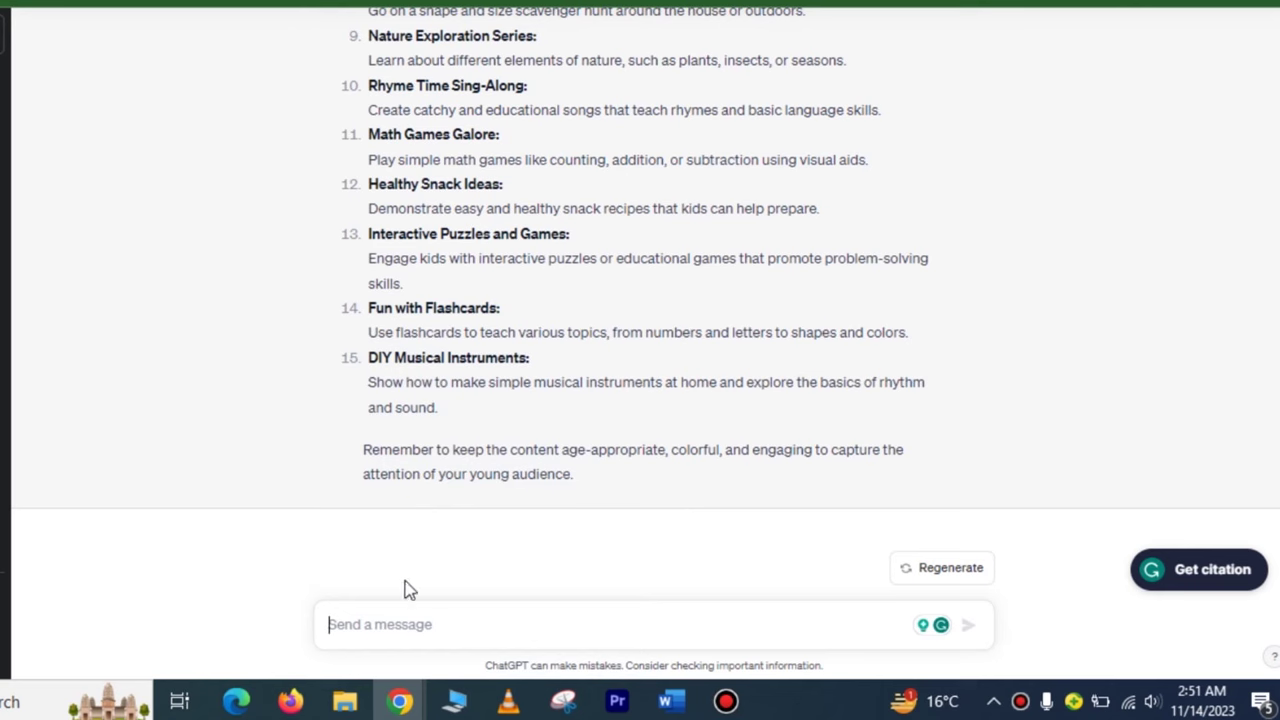
Step: Request a Name the Fruits script and paste its opening, greeting through Orange, into a Google Doc
type("Write me a short script for an educational YouTube video titled name the Fruits. That would be the title of my video. include basic fruits, naming them and how to spell them. And then the target audience is kids")
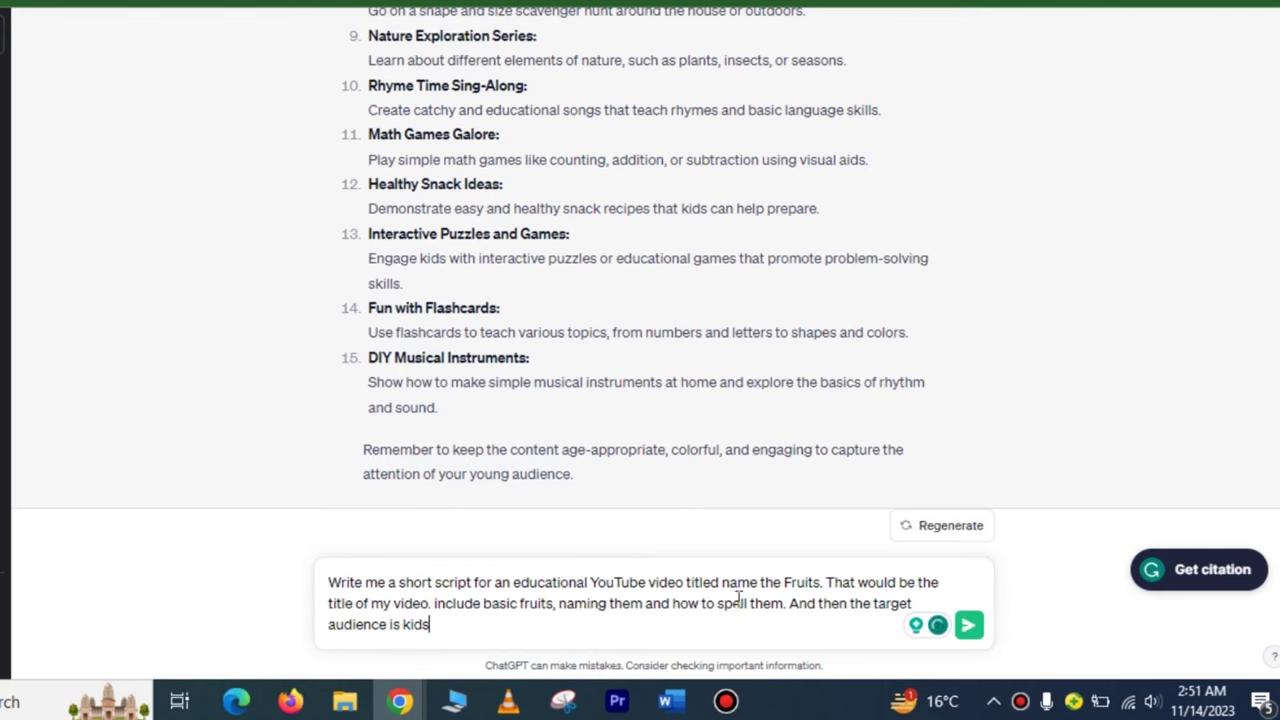
left_click_drag(330, 578, 437, 630)
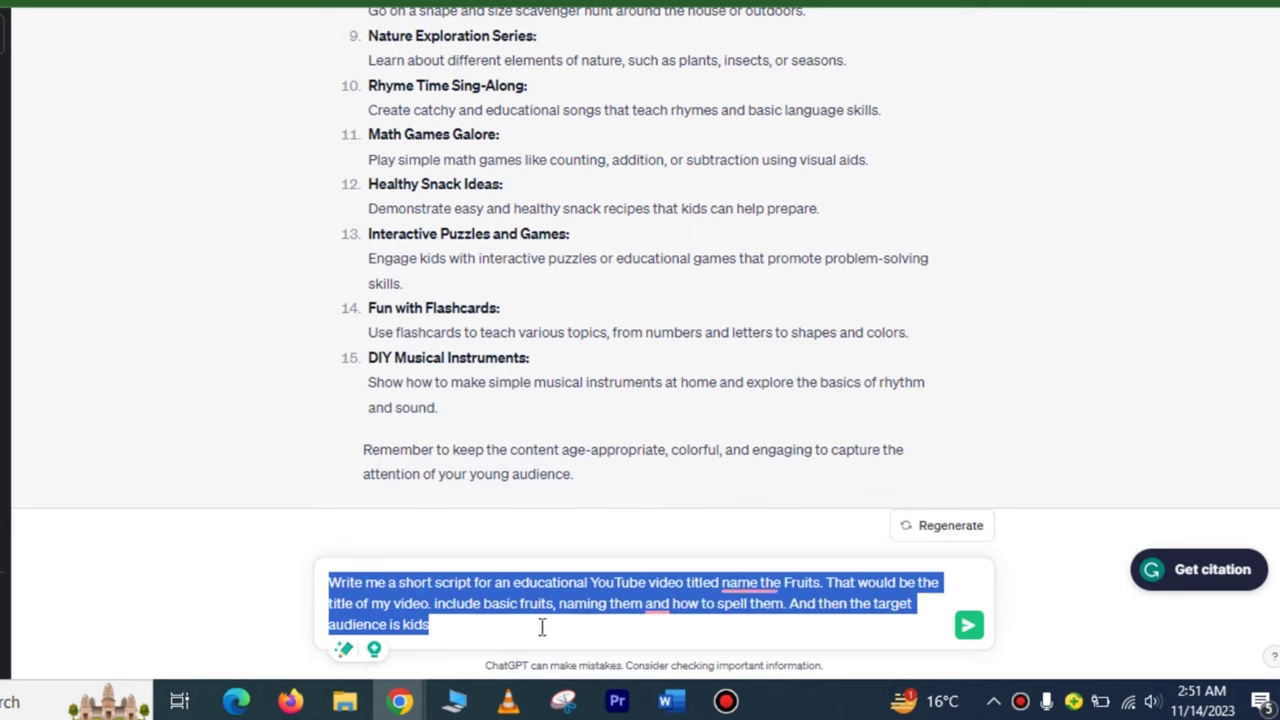
left_click(542, 627)
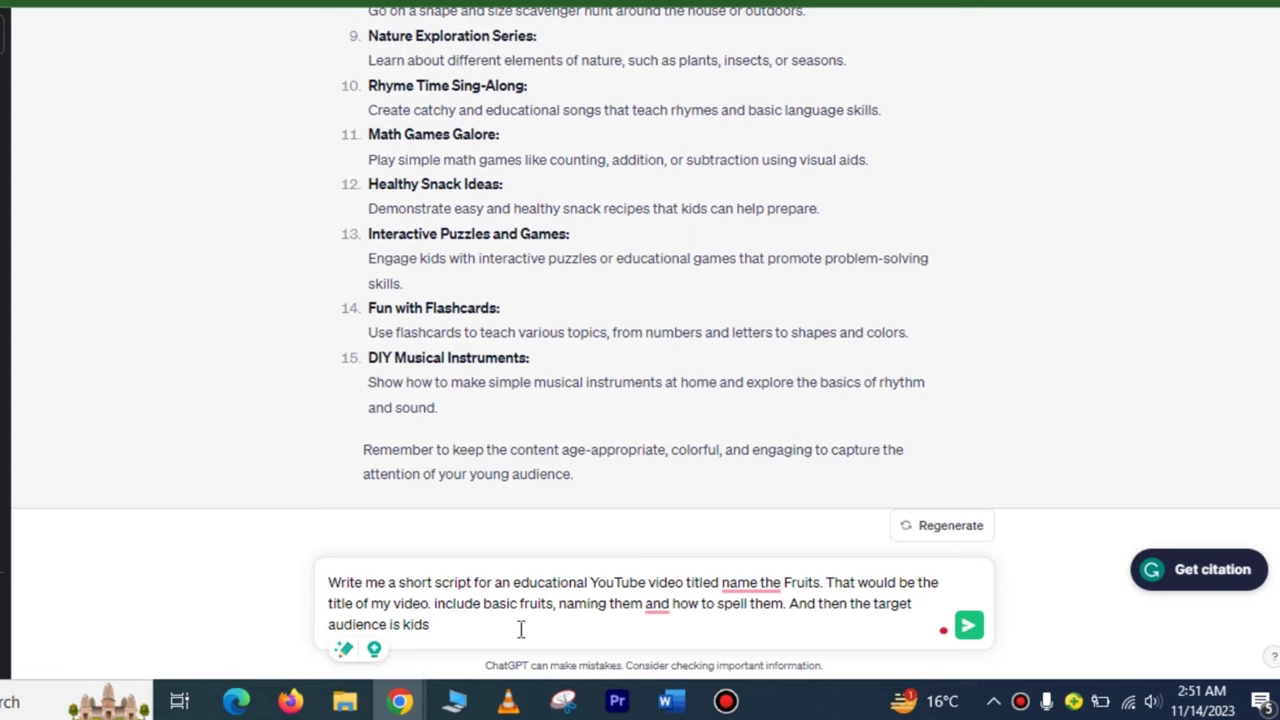
key("Return")
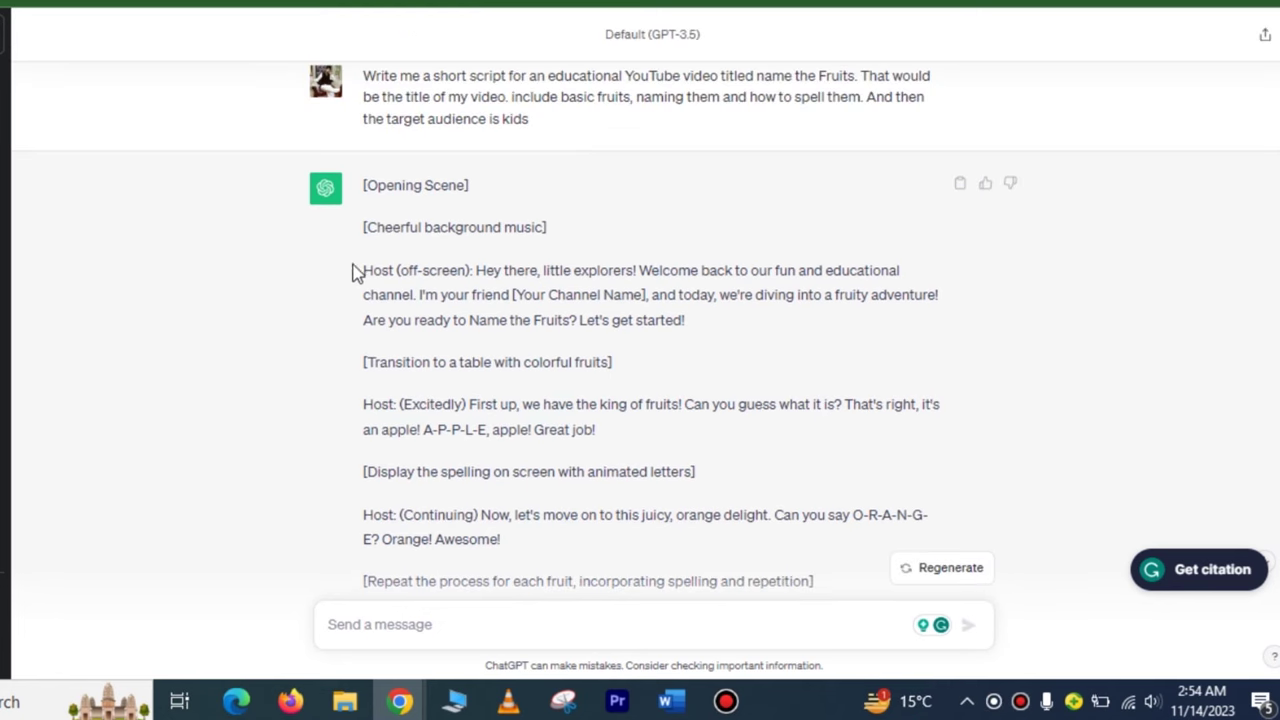
left_click_drag(352, 272, 615, 550)
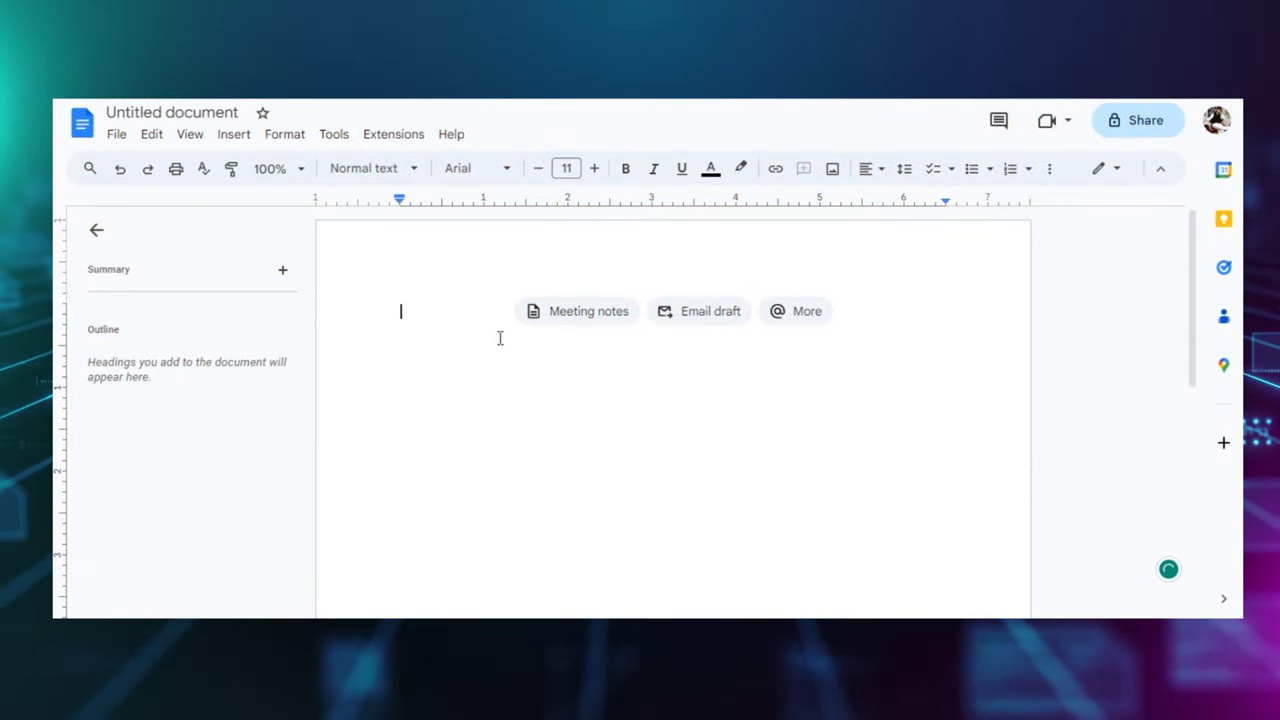
type("Host (off-screen): Hey there, little explorers! Welcome back to our fun and educational channel. I'm your friend [Your Channel Name], and today, we're diving into a fruity adventure! Are you ready to Name the Fruits? Let's get started!  [Transition to a table with colorful fruits]  Host: (Excitedly) First up, we have the king of fruits! Can you guess what it is? That's right, it's an apple! A-P-P-L-E, apple! Great job!  [Display the spelling on screen with animated letters]  Host: (Continuing) Now, let's move on to this juicy, orange delight. Can you say O-R-A-N-G-E? Orange! Awesome!")
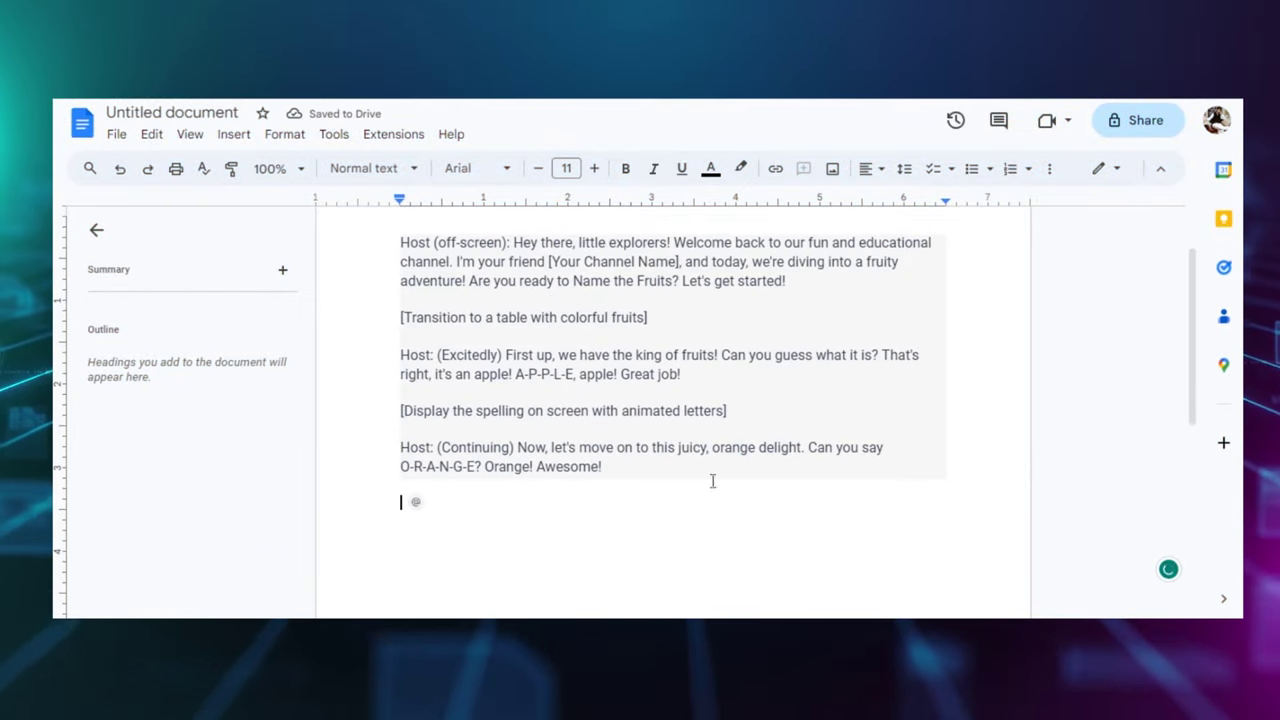
Step: Scroll the 'kids educational cartoons' results and the MagicBox English Videos grid
mouse_move(798, 630)
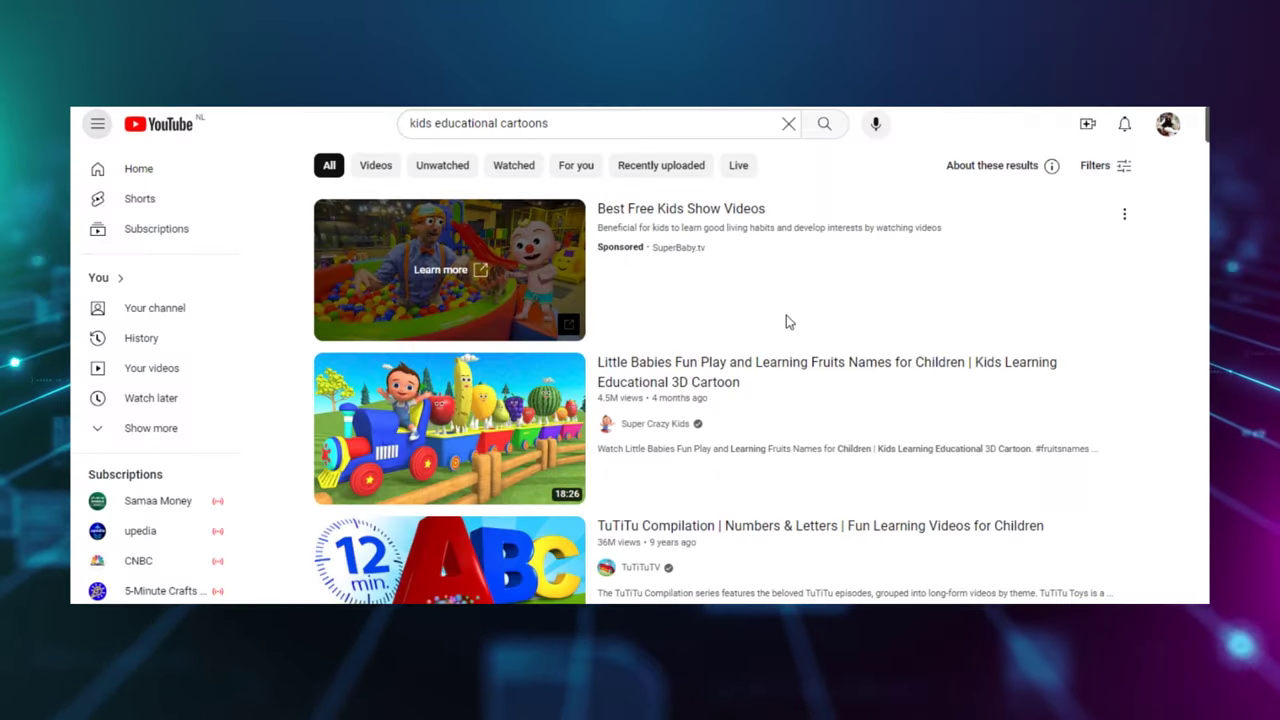
scroll(788, 320, "down", 3)
scroll(787, 337, "down", 8)
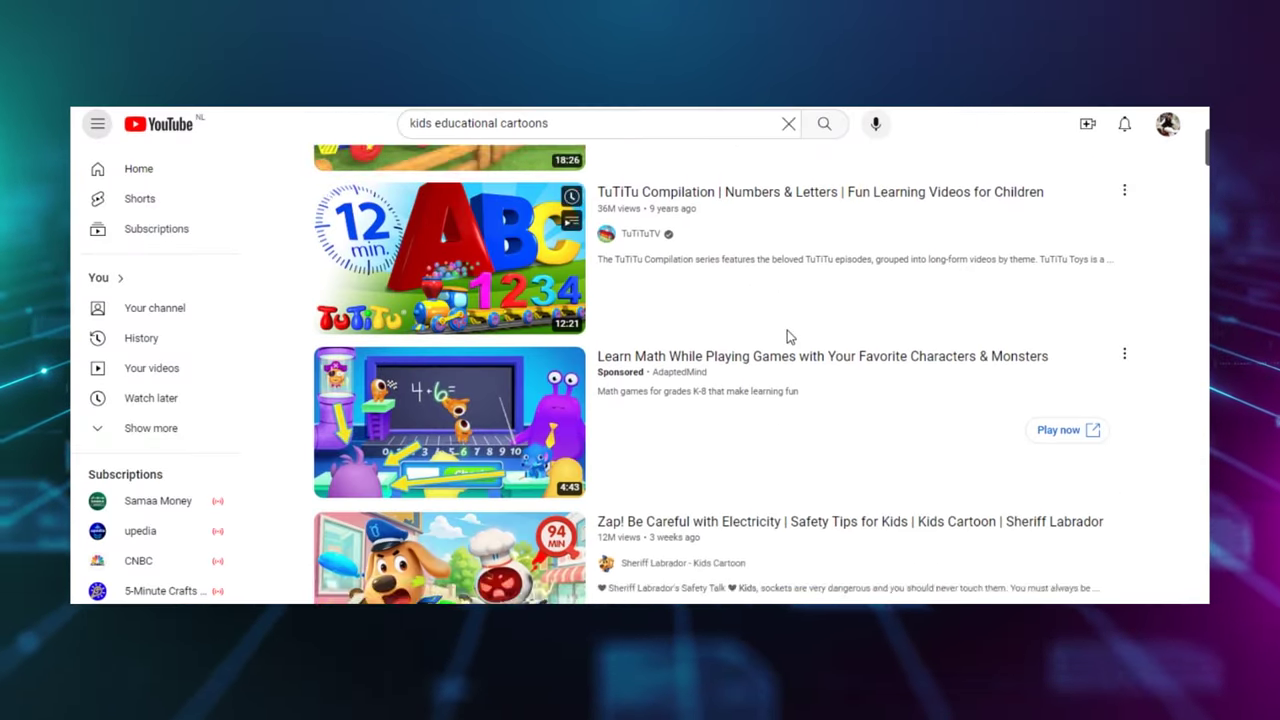
scroll(787, 340, "down", 3)
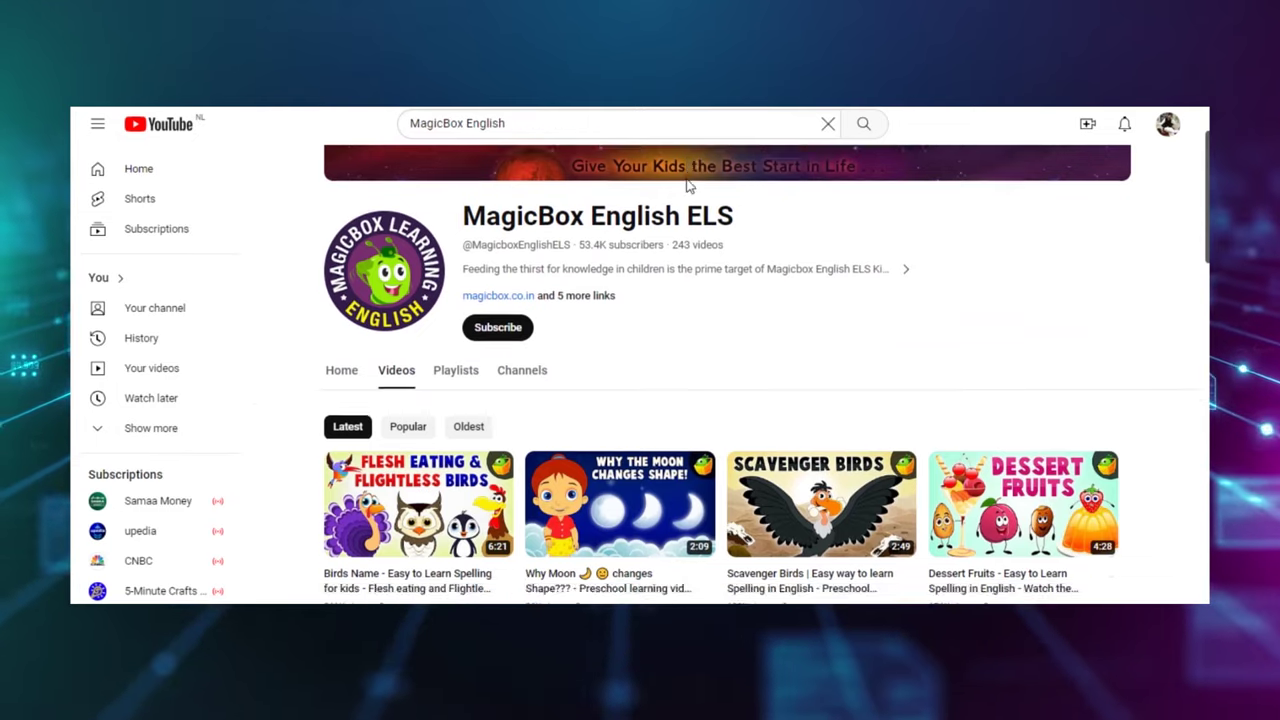
scroll(689, 189, "down", 2)
scroll(686, 189, "down", 5)
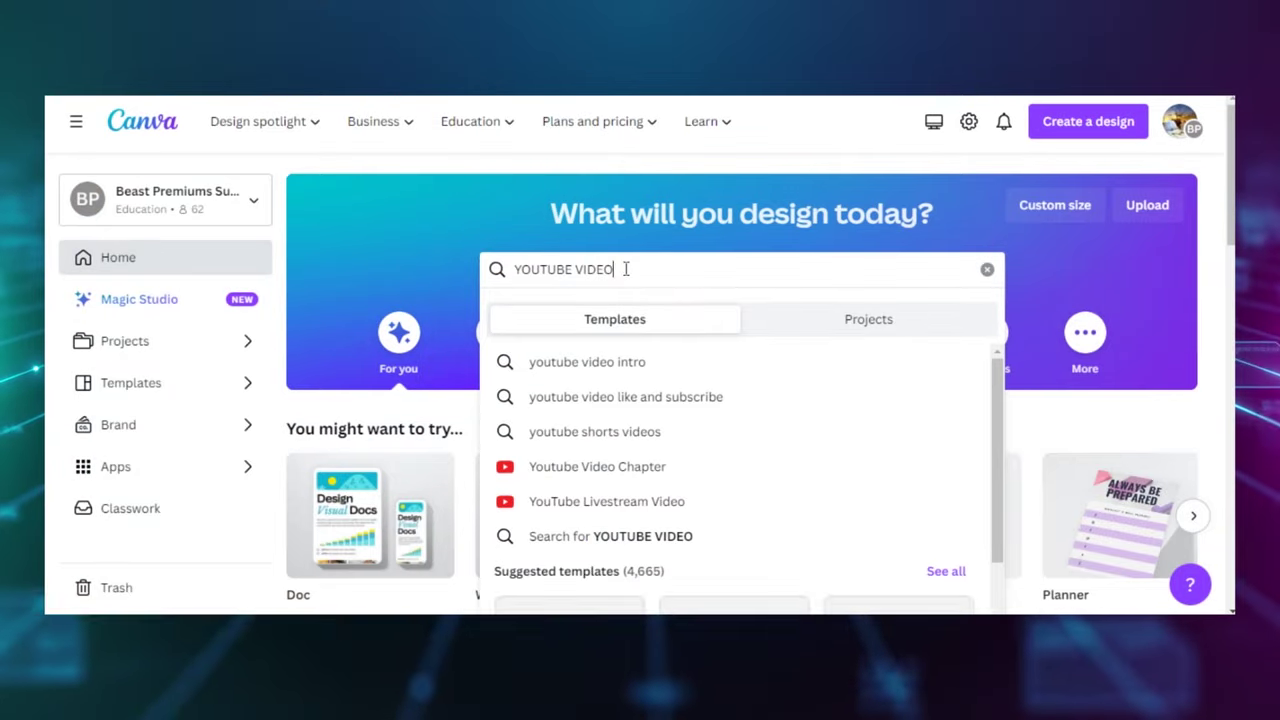
Step: Add the cartoon apple and orange graphics to the video design and shrink them
key("Return")
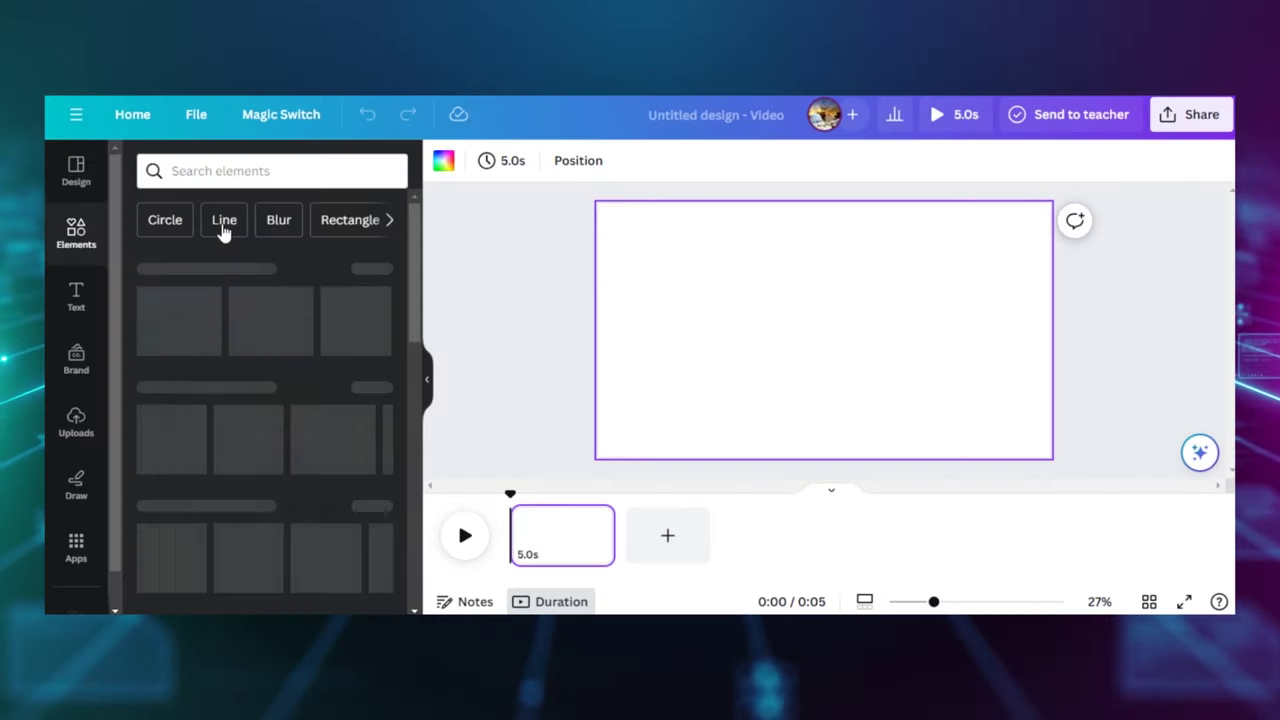
left_click(266, 166)
type("APPLE")
left_click(206, 251)
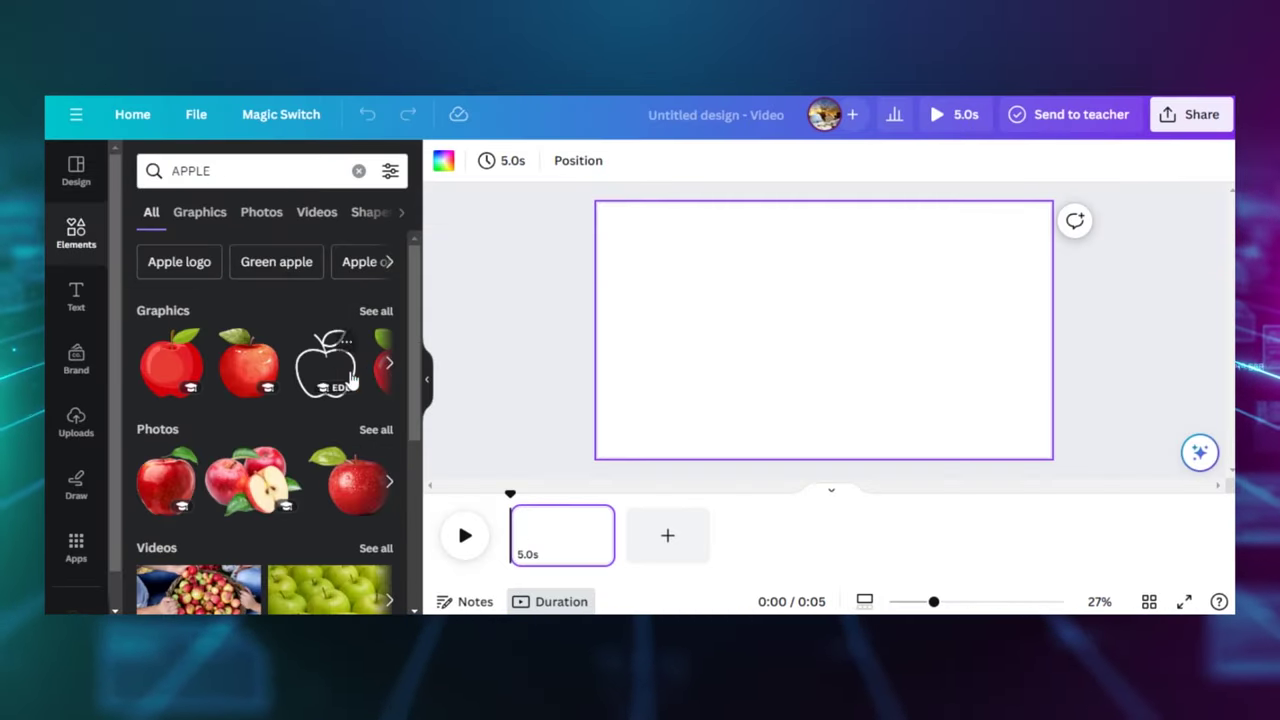
left_click_drag(920, 229, 871, 277)
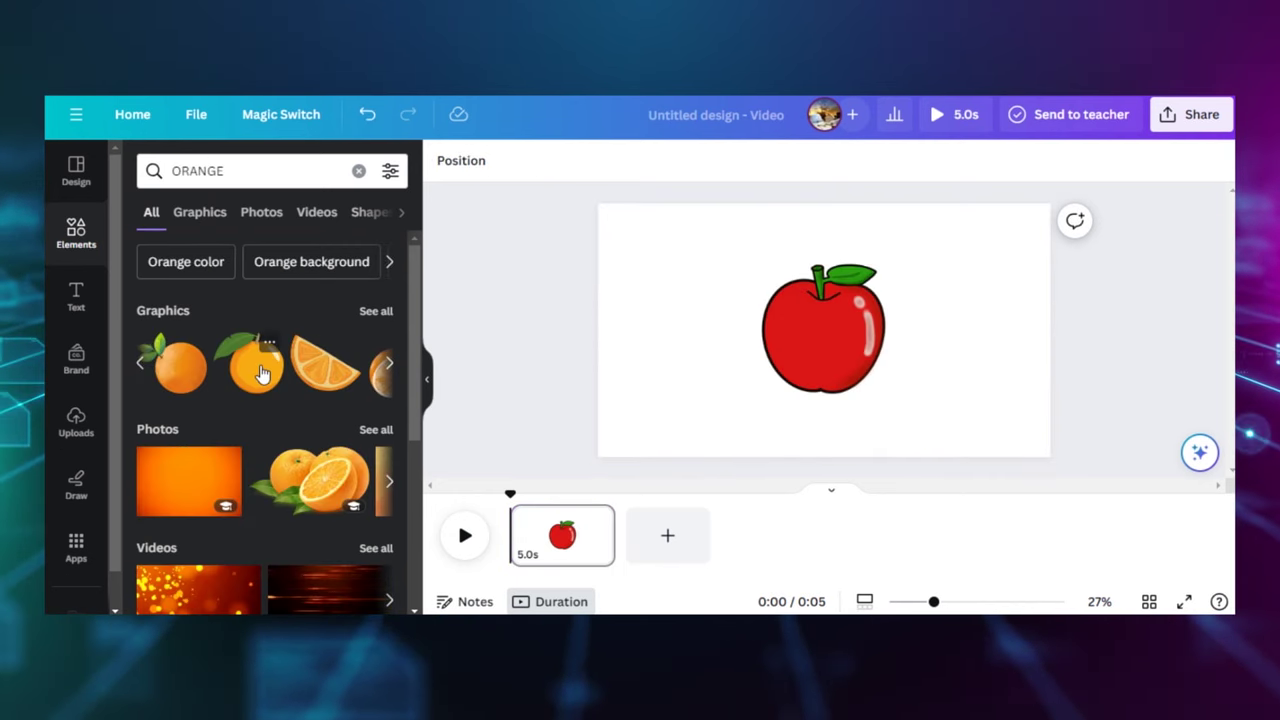
left_click(262, 373)
left_click_drag(914, 254, 826, 329)
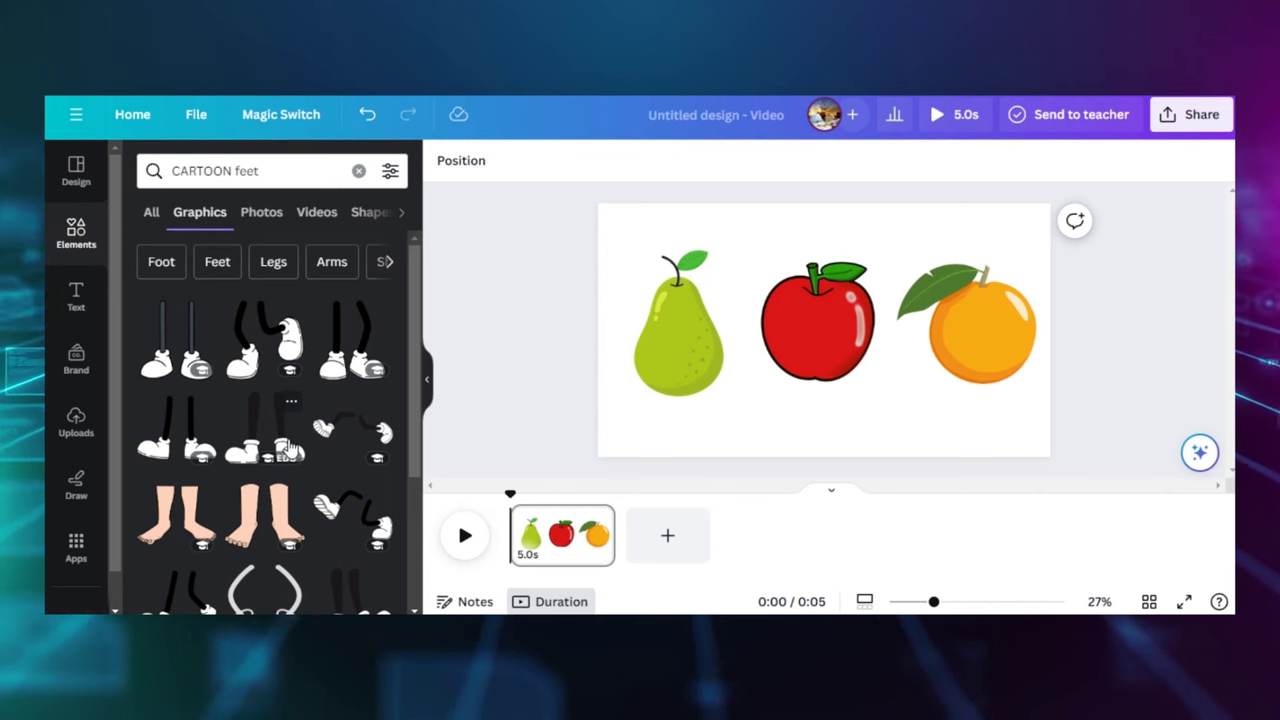
Step: Place and crop the cartoon feet under the pear, sending them behind it
left_click(288, 447)
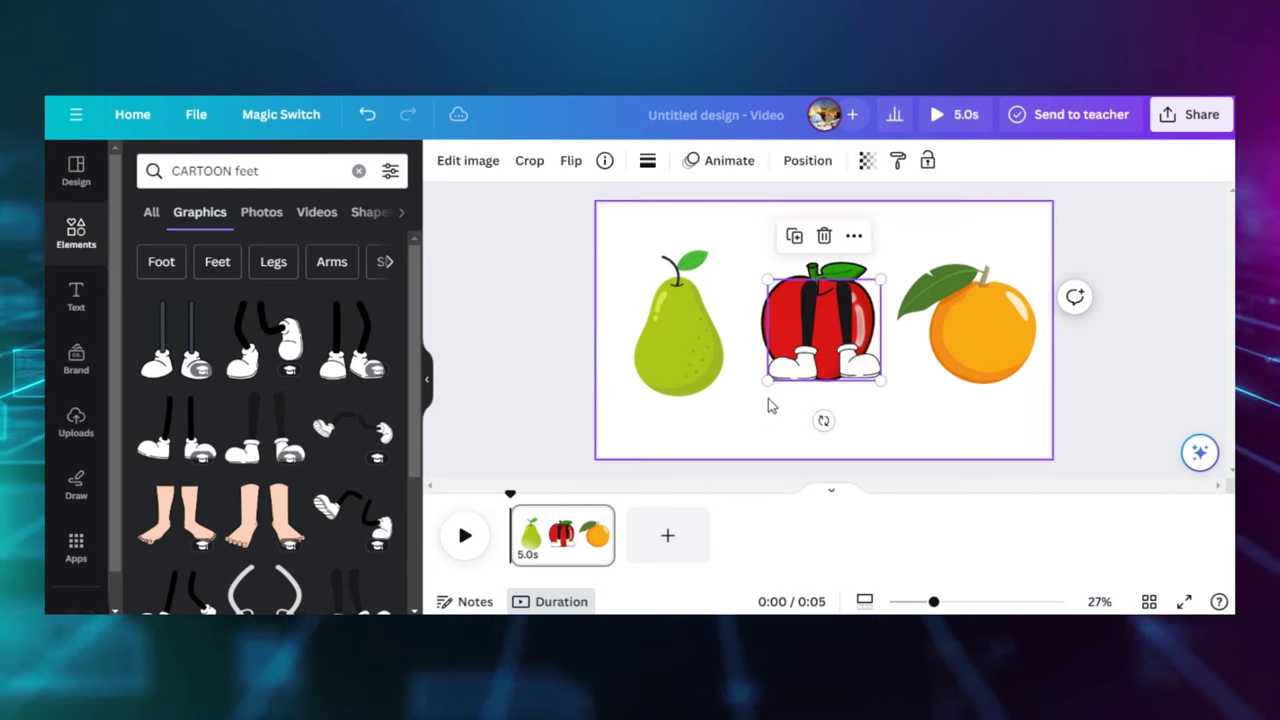
left_click_drag(863, 366, 710, 425)
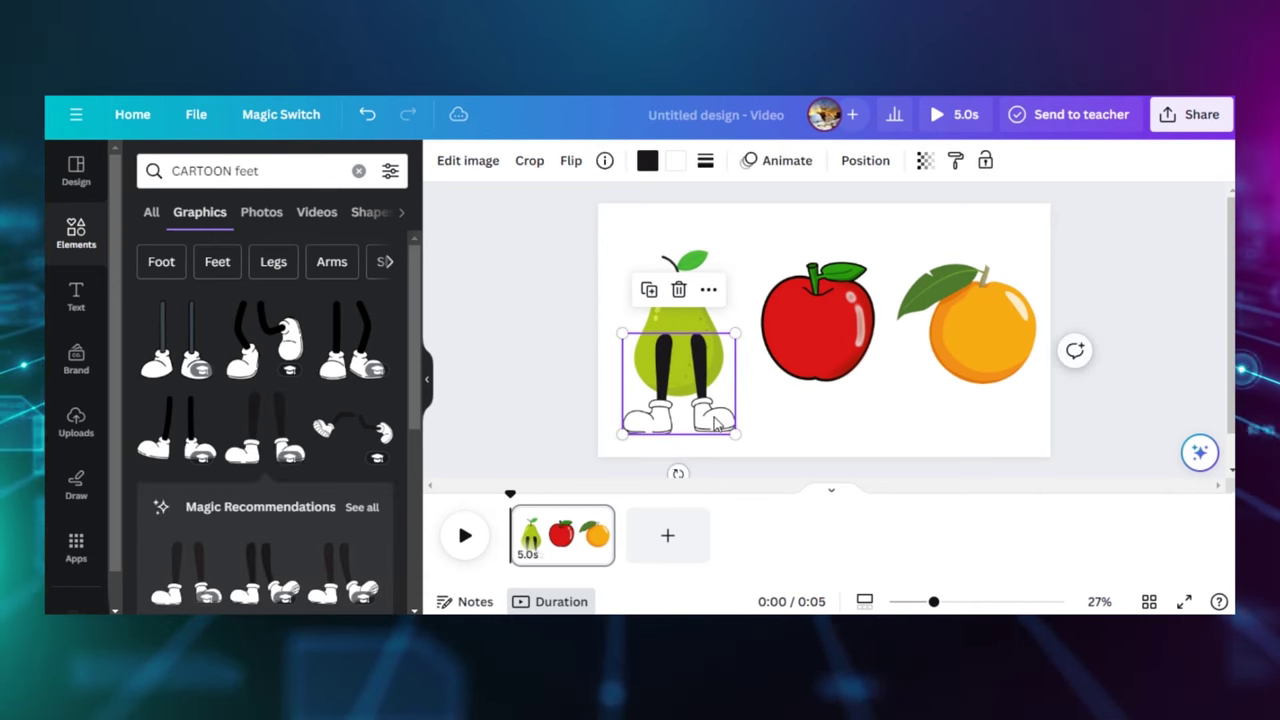
double_click(715, 425)
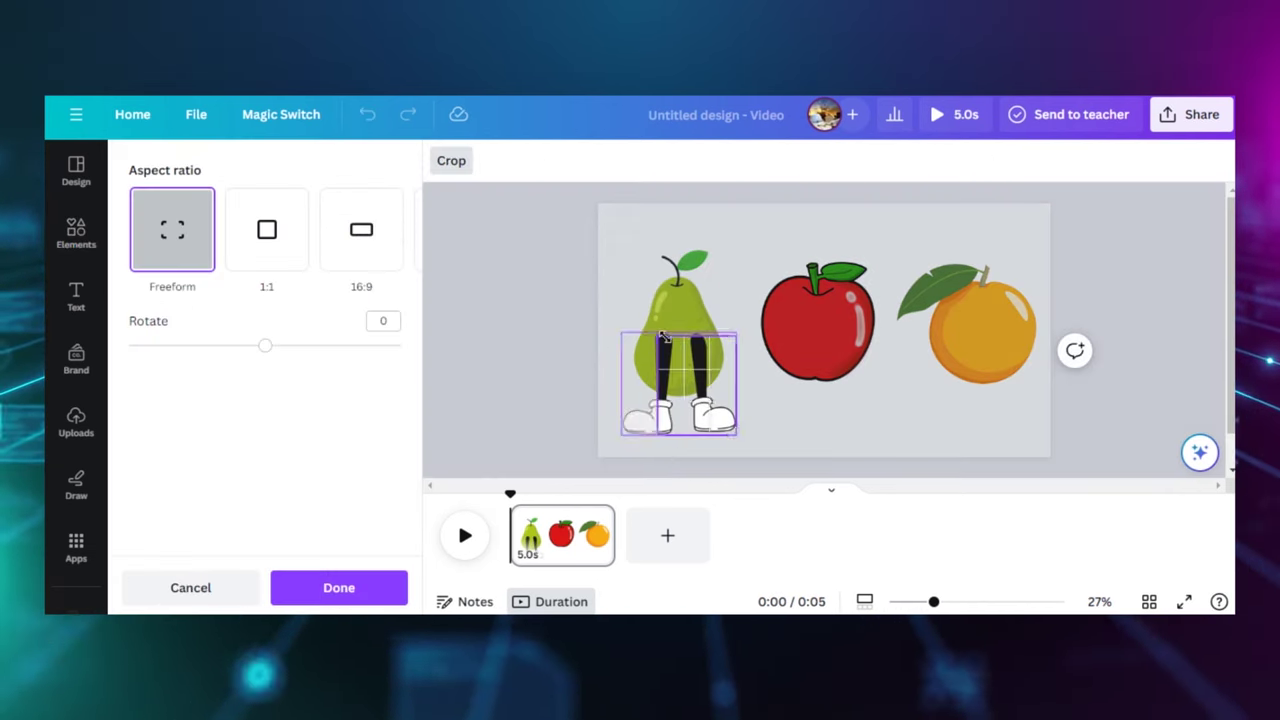
left_click(798, 412)
right_click(712, 400)
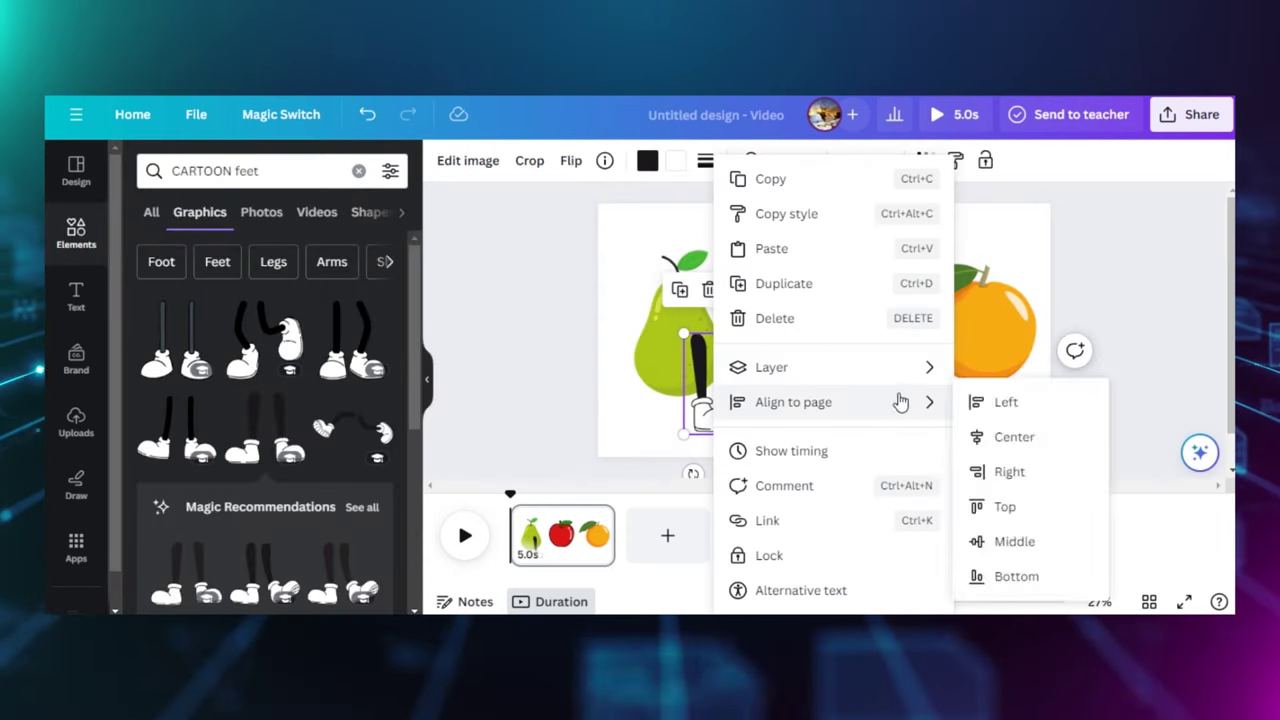
mouse_move(928, 370)
left_click(829, 420)
right_click(715, 410)
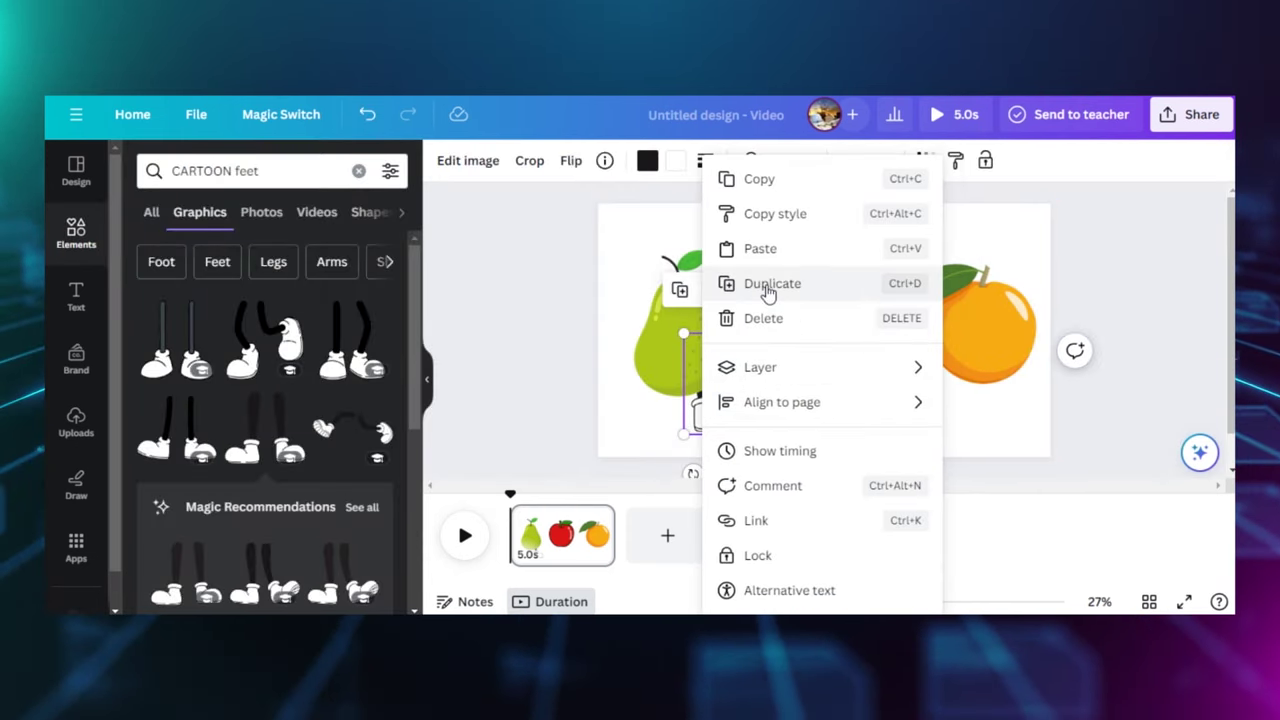
left_click(733, 430)
right_click(676, 428)
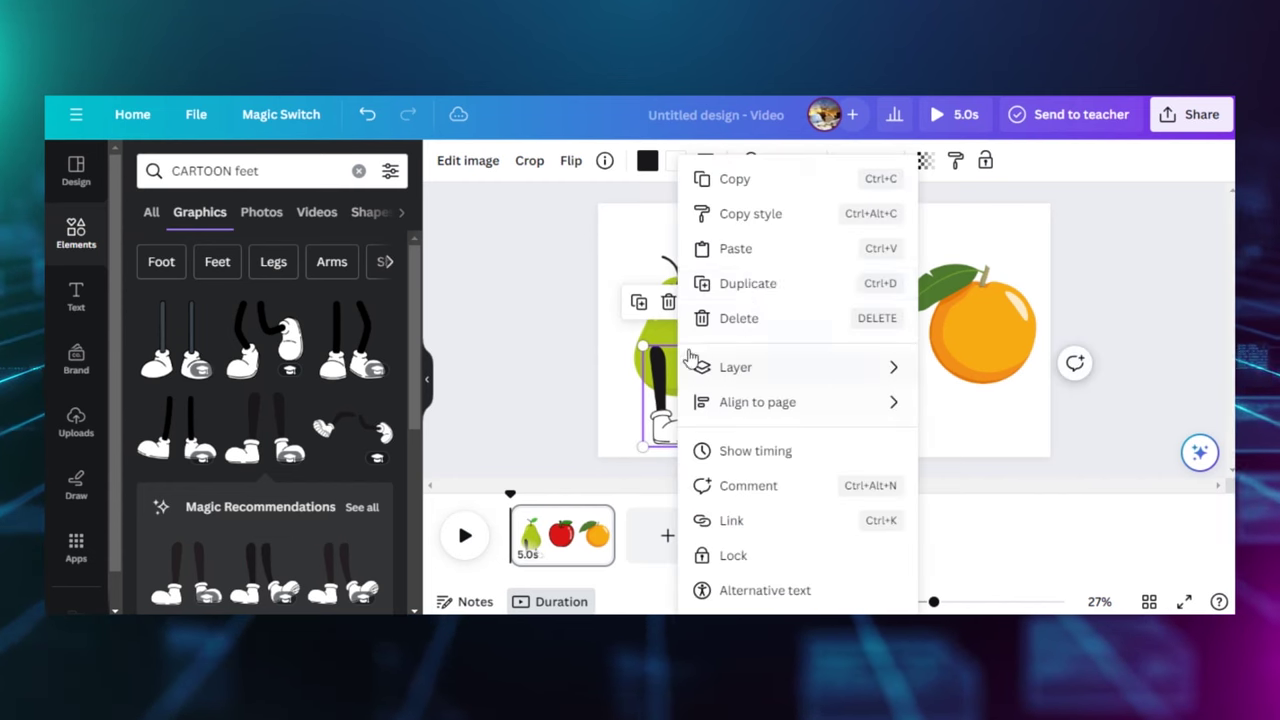
mouse_move(894, 371)
left_click(1000, 466)
Step: Add a cartoon arm behind the pear and duplicate it for the other side
double_click(246, 171)
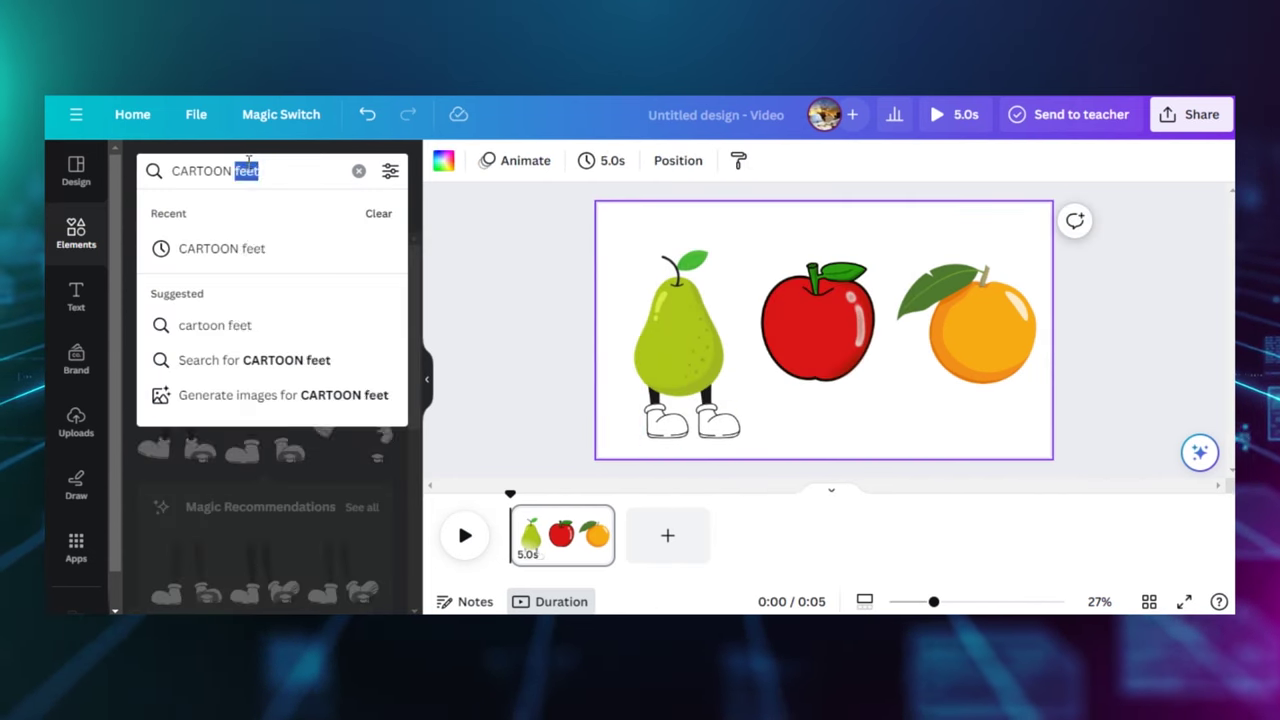
type("arms")
key("Return")
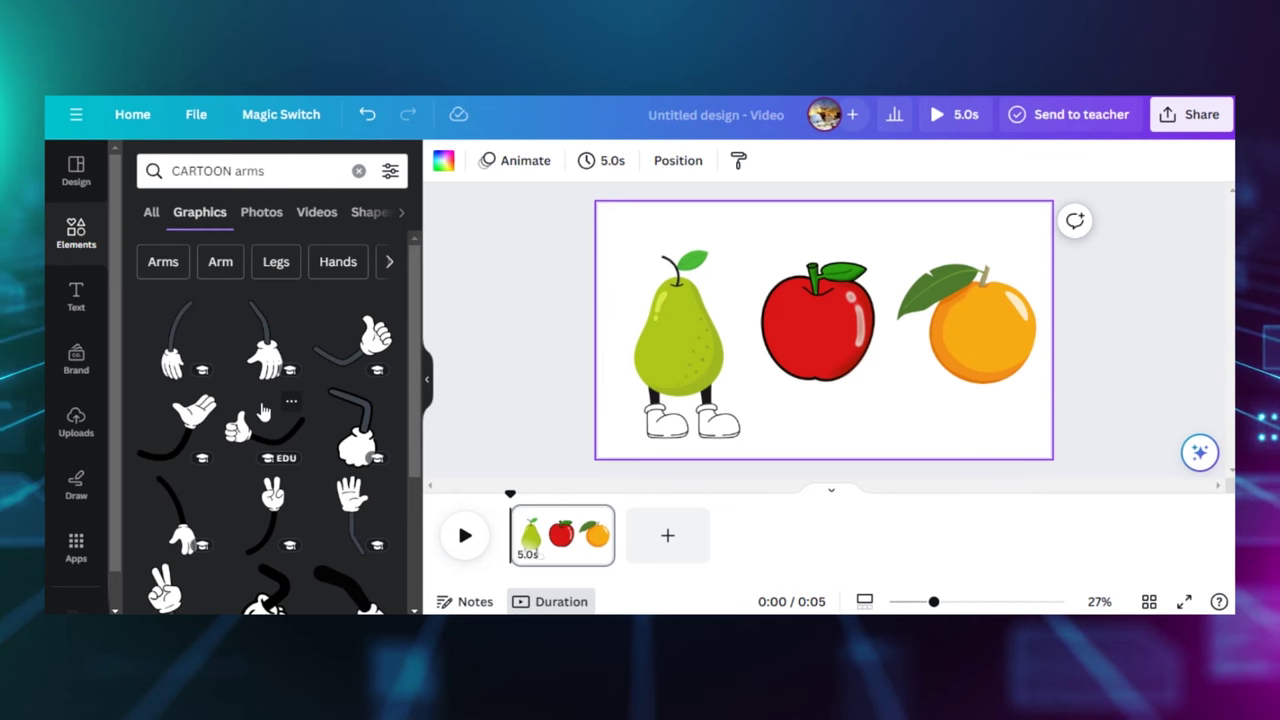
scroll(262, 412, "down", 2)
left_click_drag(172, 430, 732, 383)
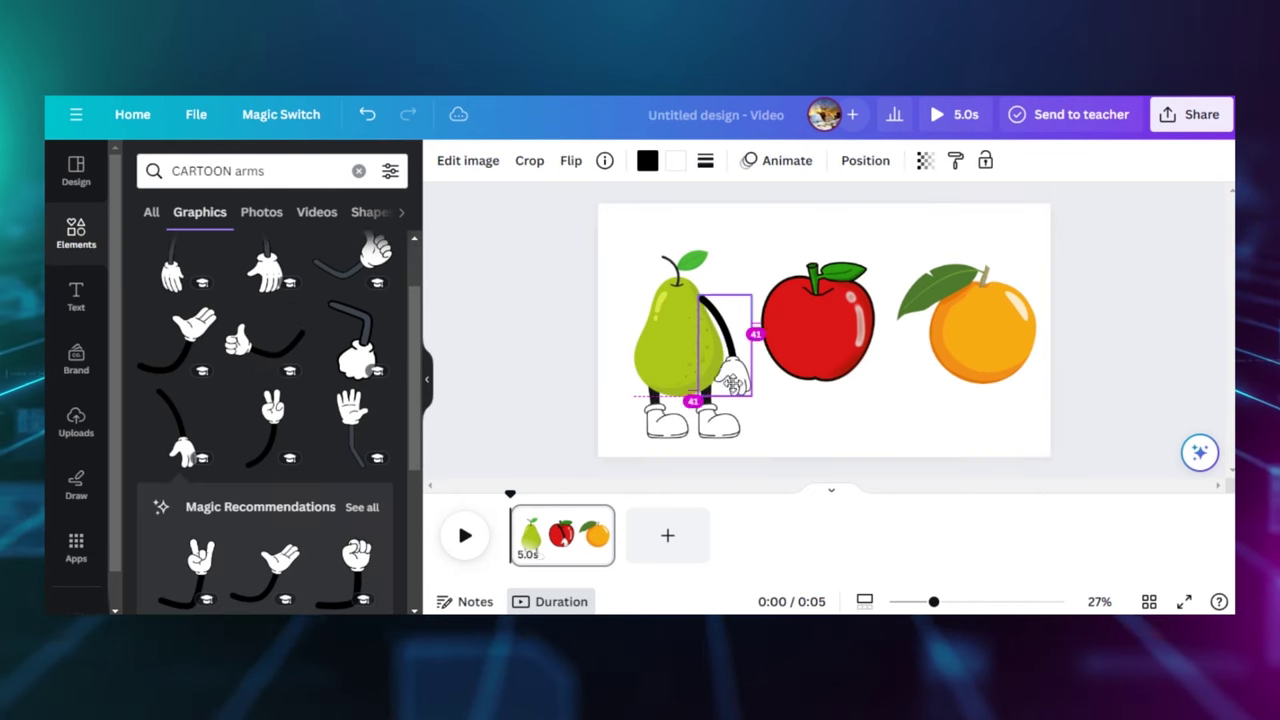
right_click(745, 303)
mouse_move(837, 371)
left_click(550, 549)
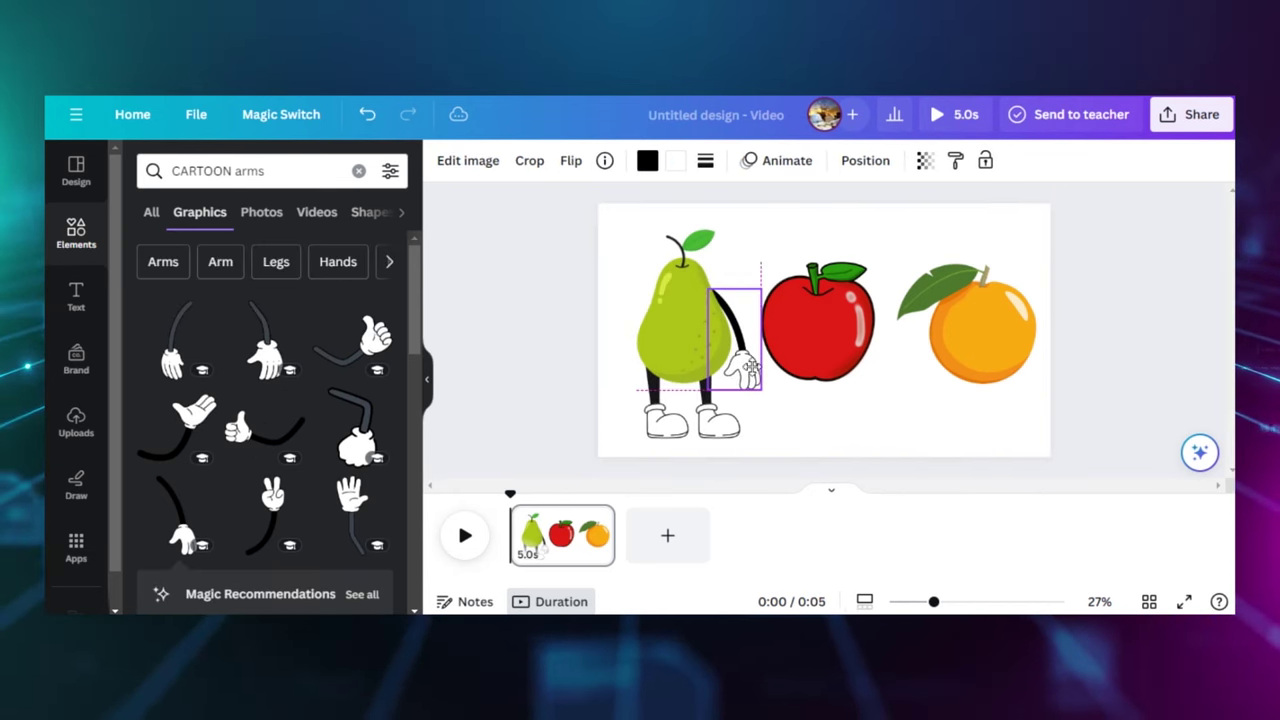
right_click(737, 370)
left_click(791, 283)
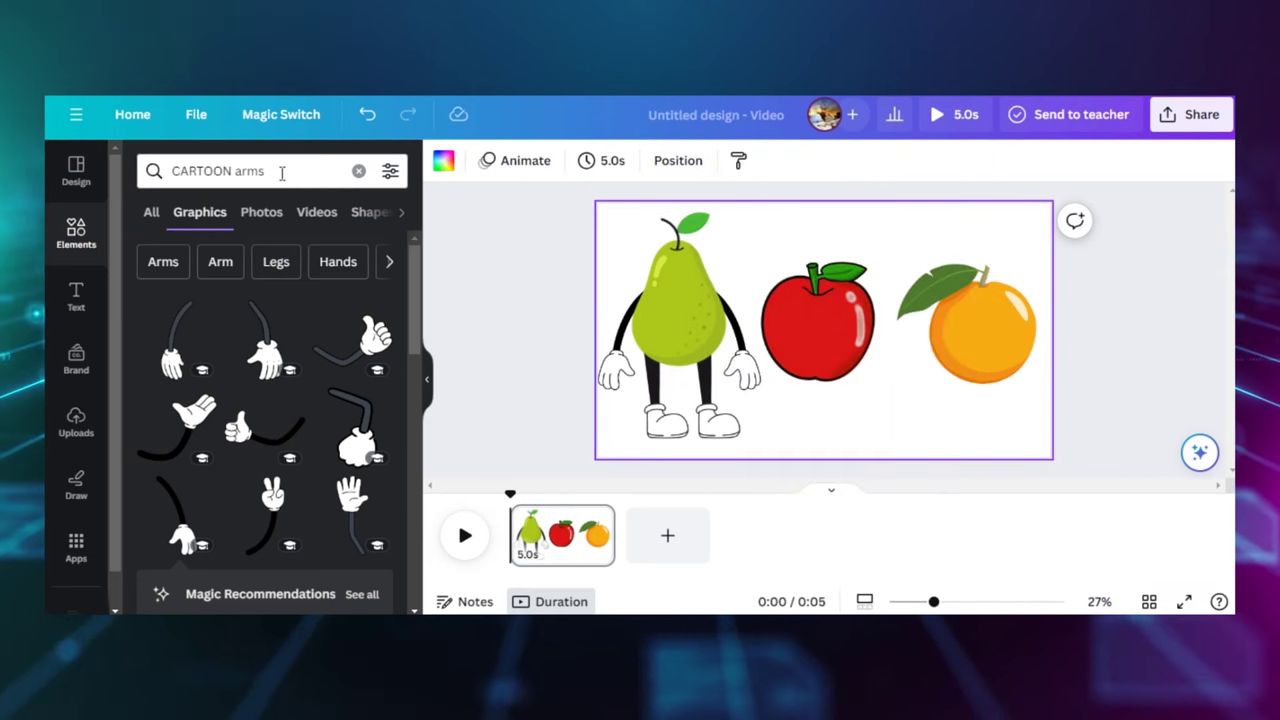
left_click_drag(265, 171, 237, 171)
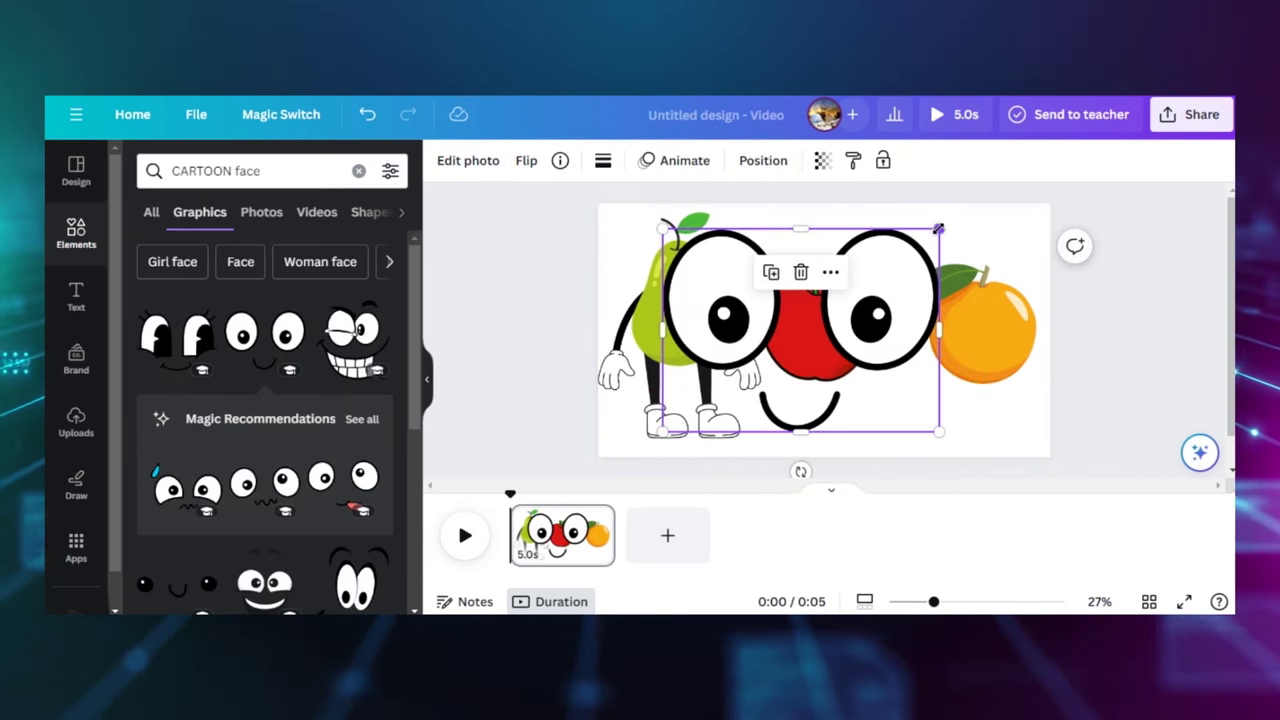
Step: Place shrunken eyes on the pear and turn all gloves and shoes dark green
left_click_drag(937, 231, 722, 284)
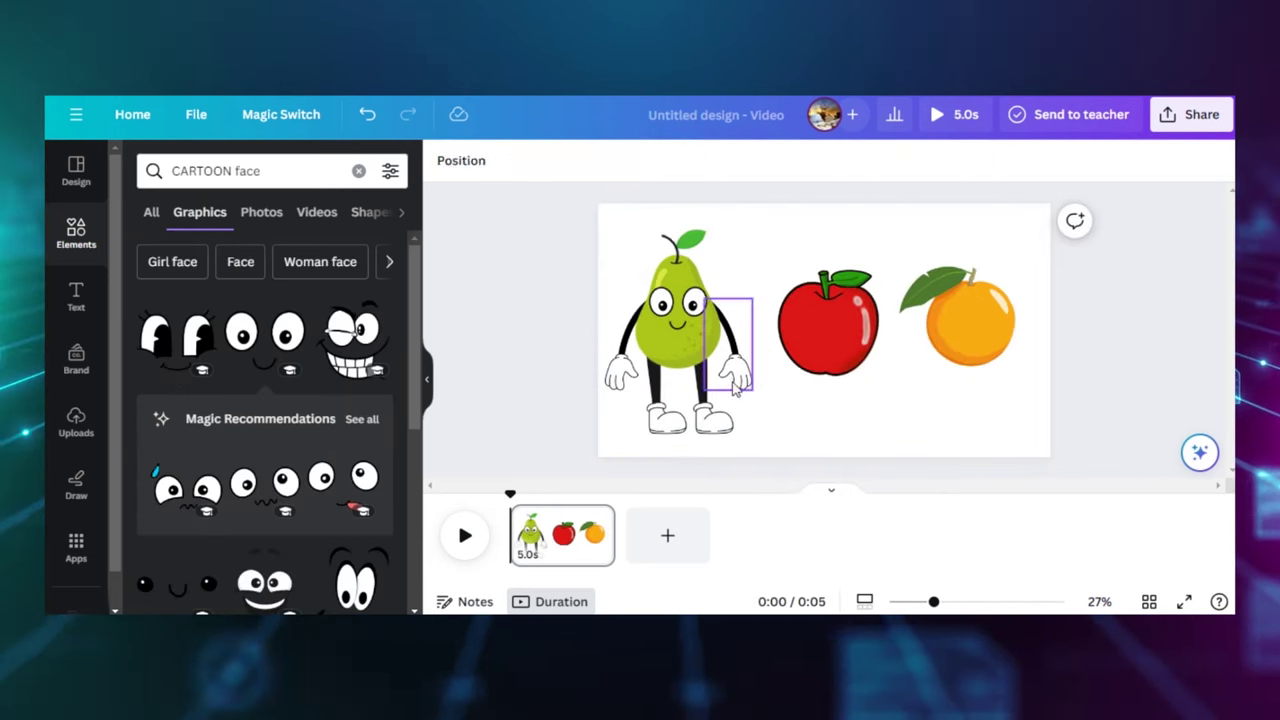
left_click(728, 340)
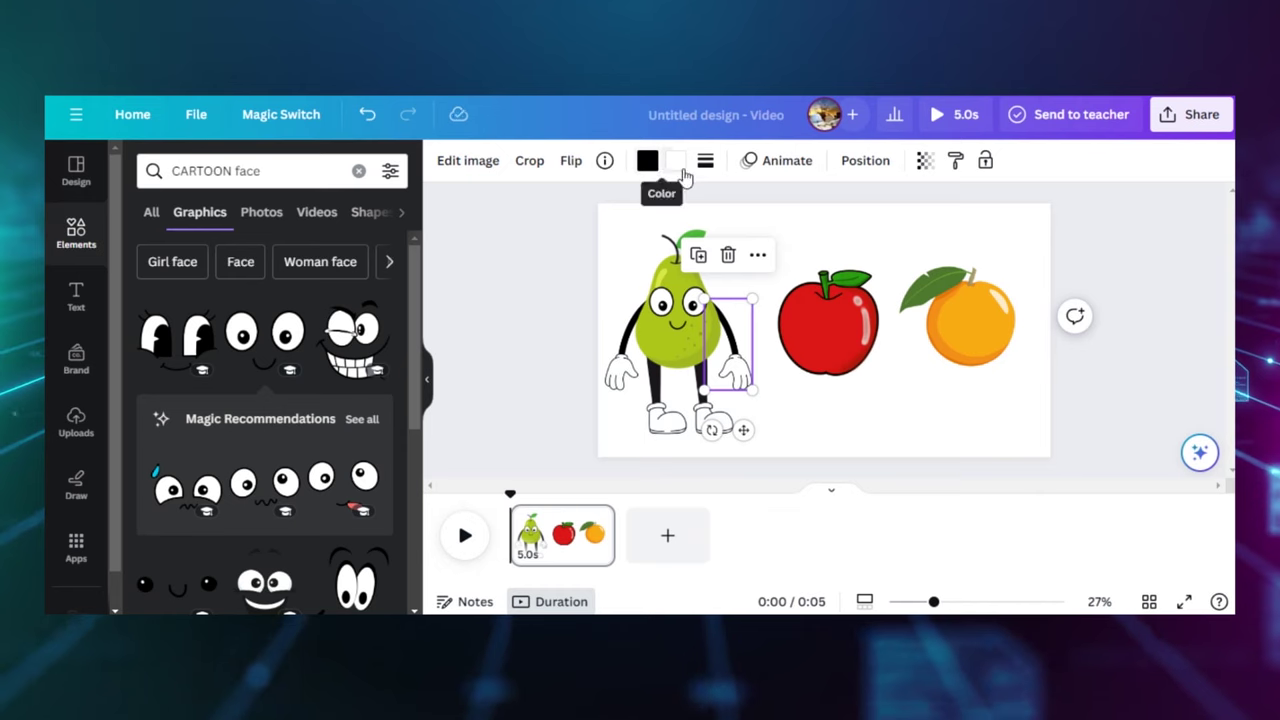
left_click(647, 160)
left_click(233, 484)
left_click(803, 430)
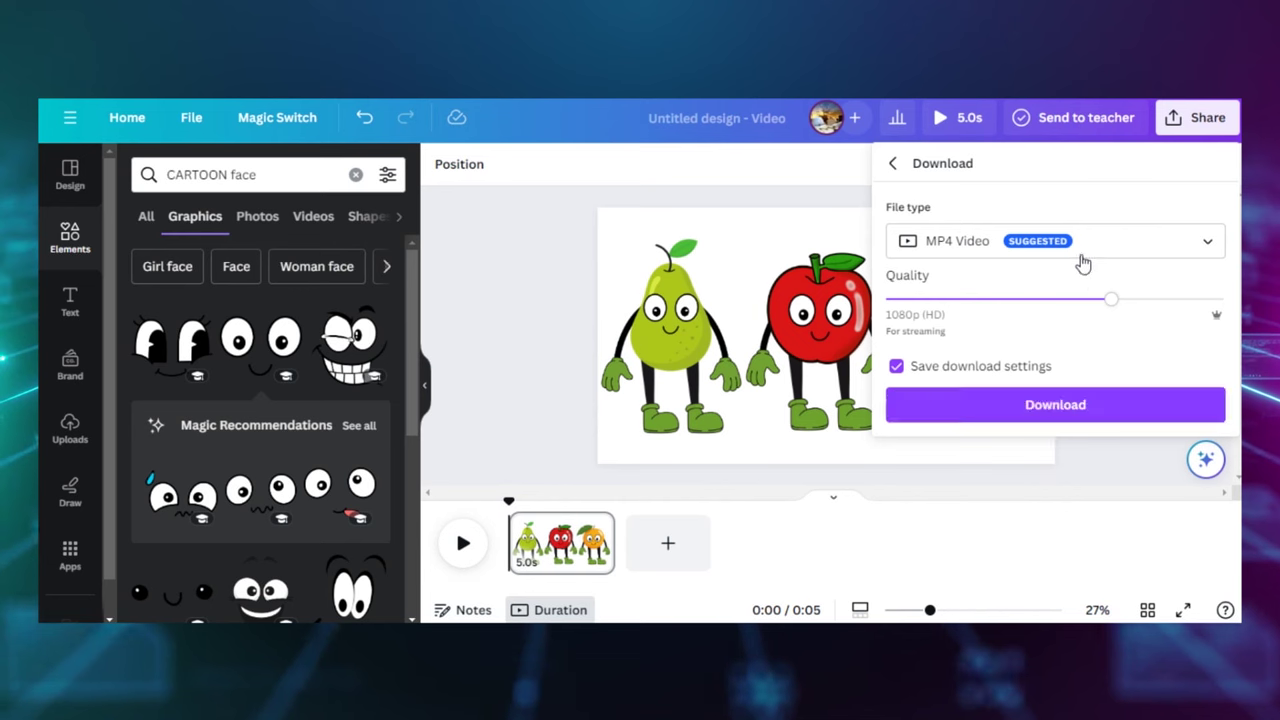
Step: Set the download file type to PNG
left_click(1080, 255)
scroll(1000, 300, "up", 2)
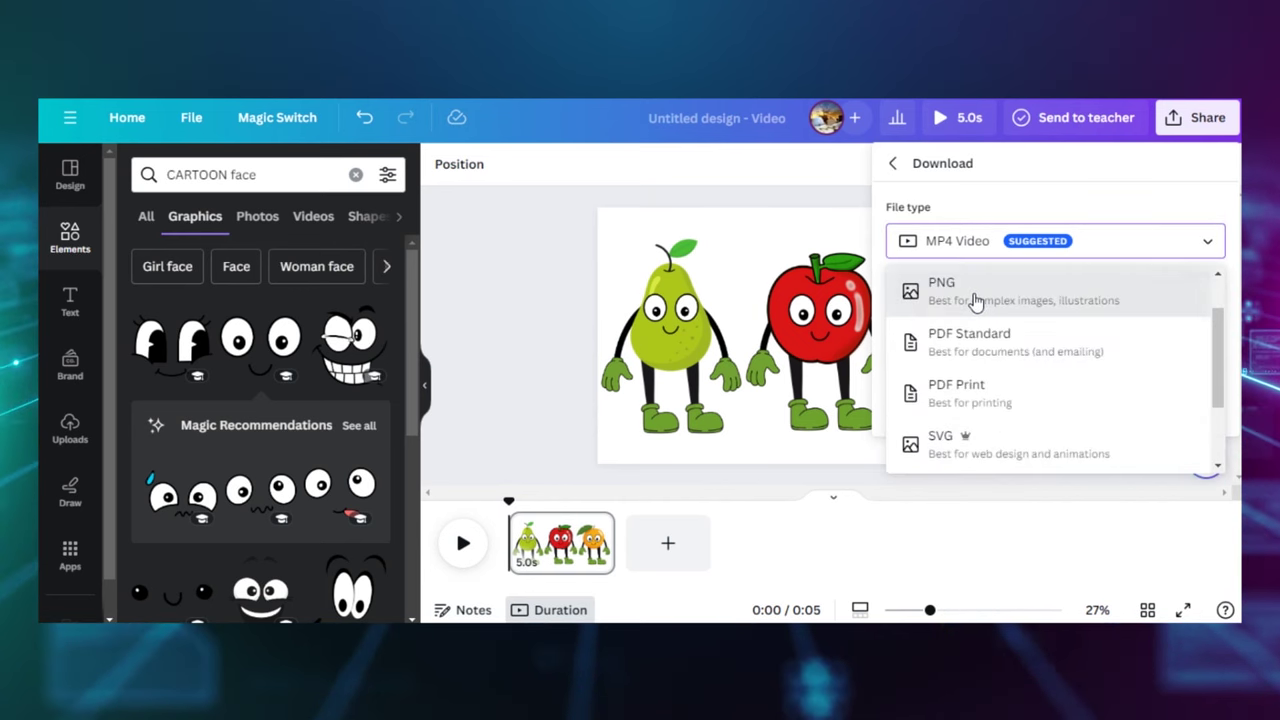
left_click(900, 294)
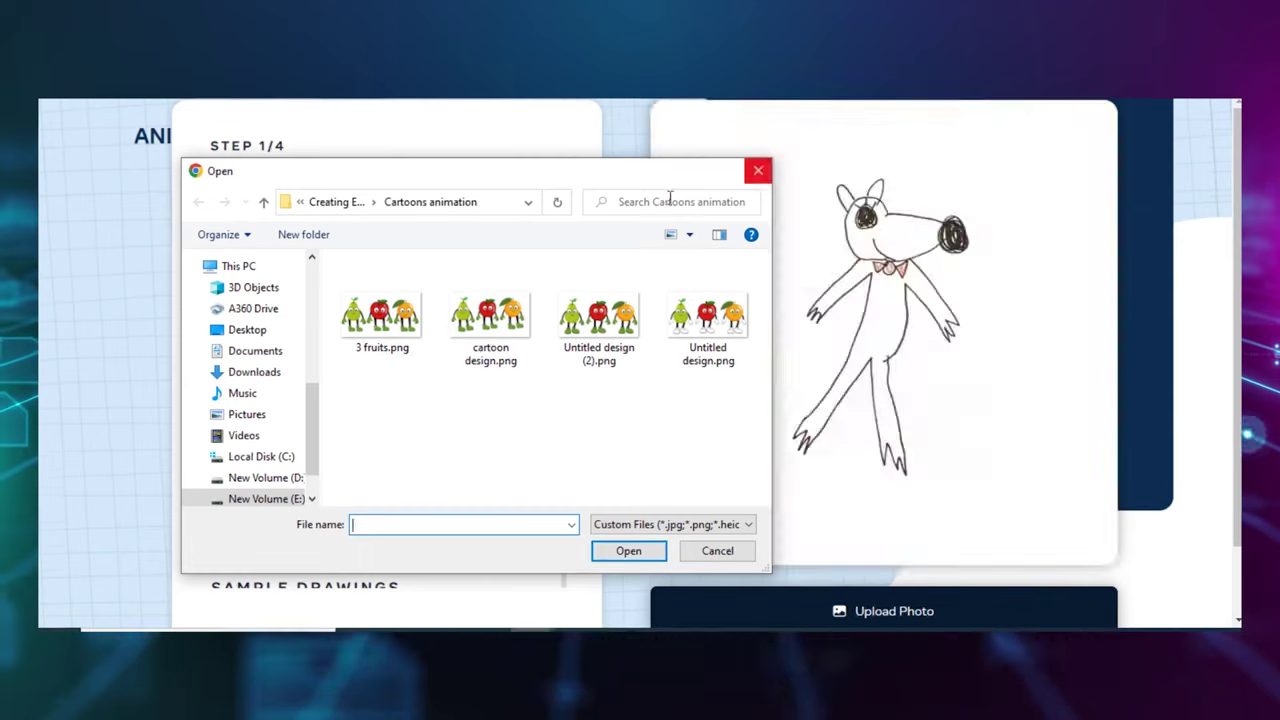
Step: Upload 3 fruits.png and accept the pear's bounding box and separated outline
left_click(410, 345)
left_click(626, 551)
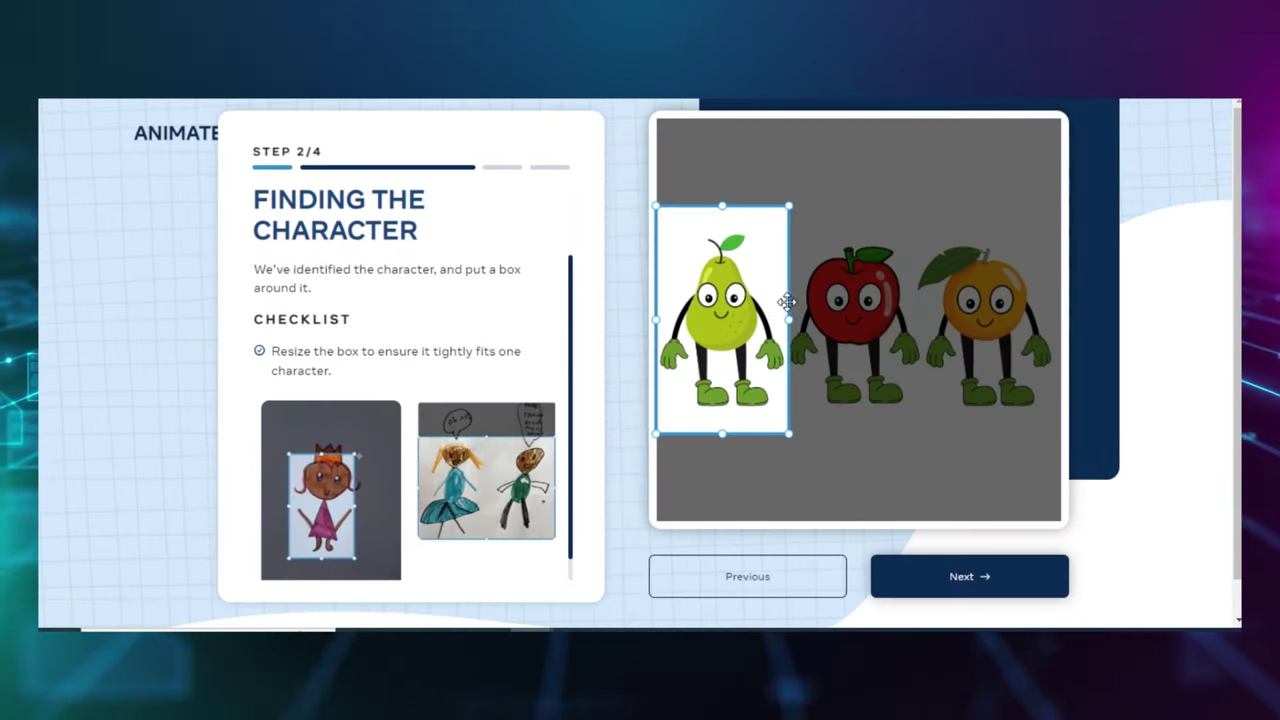
left_click(965, 576)
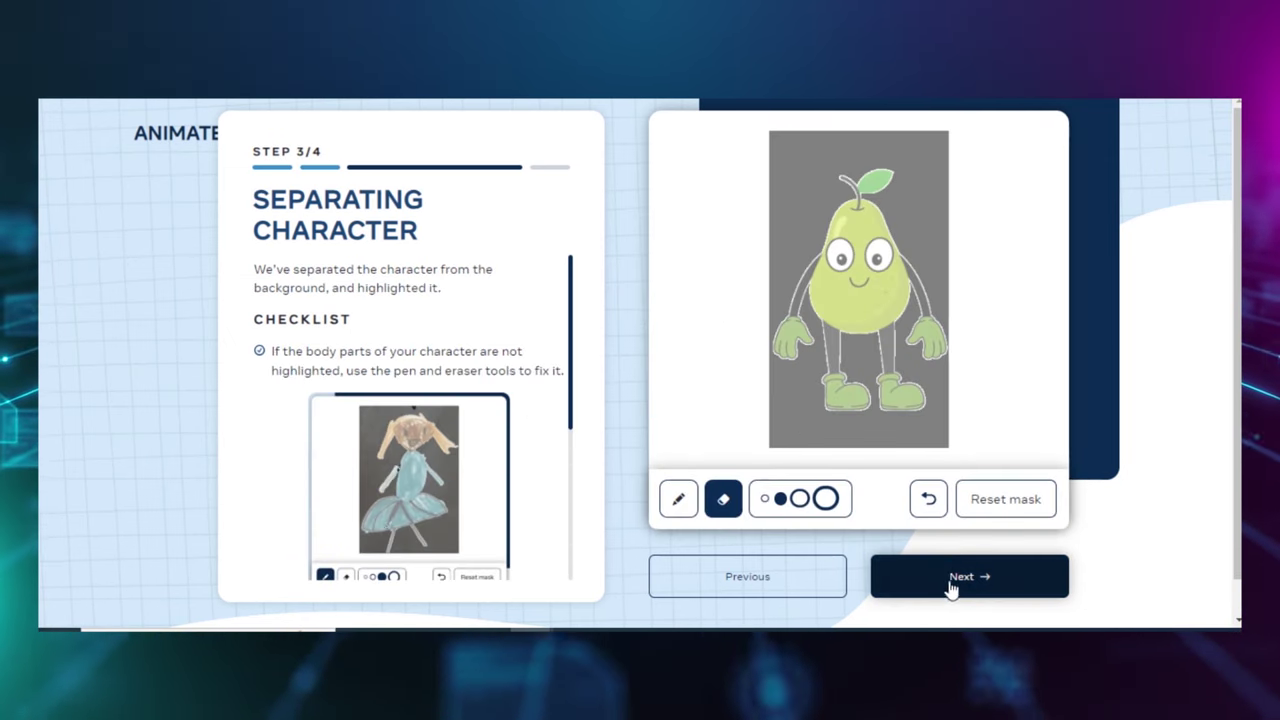
left_click(950, 586)
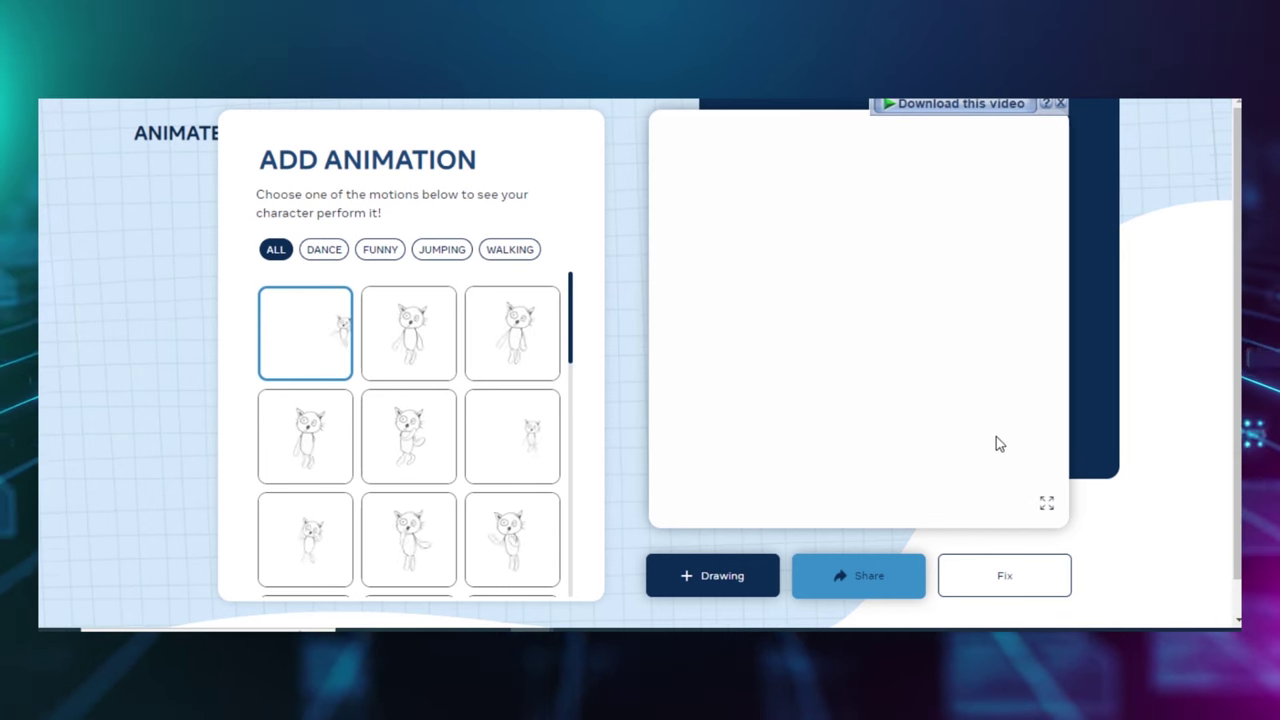
Step: Filter motions to Walking and apply a walking motion to the pear
left_click(513, 252)
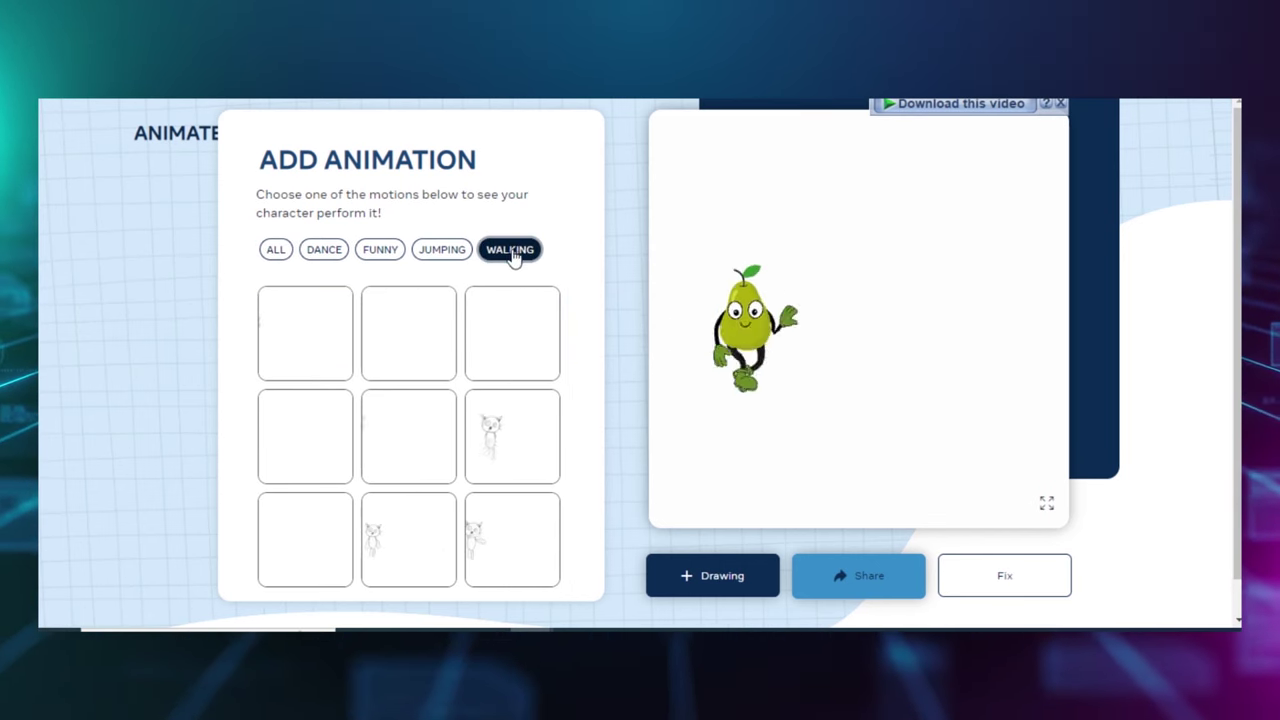
left_click(422, 545)
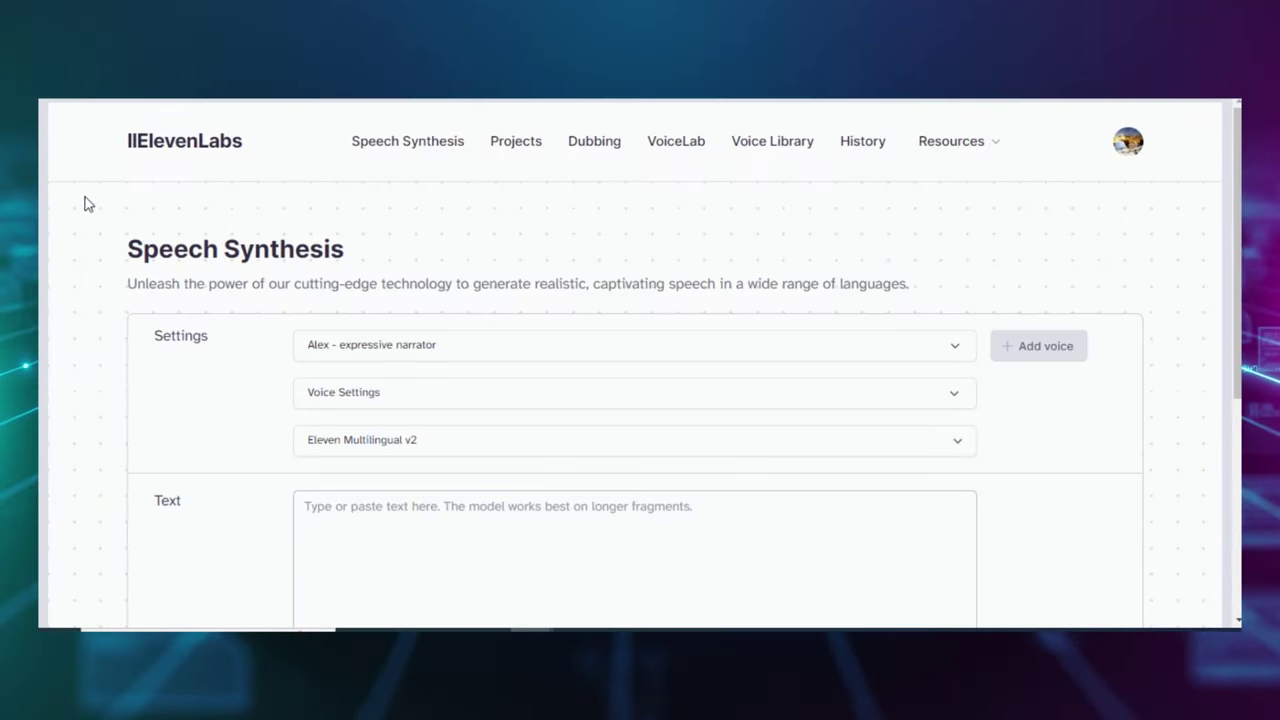
Step: Choose the Gigi voice from the ElevenLabs voice list
scroll(110, 170, "down", 2)
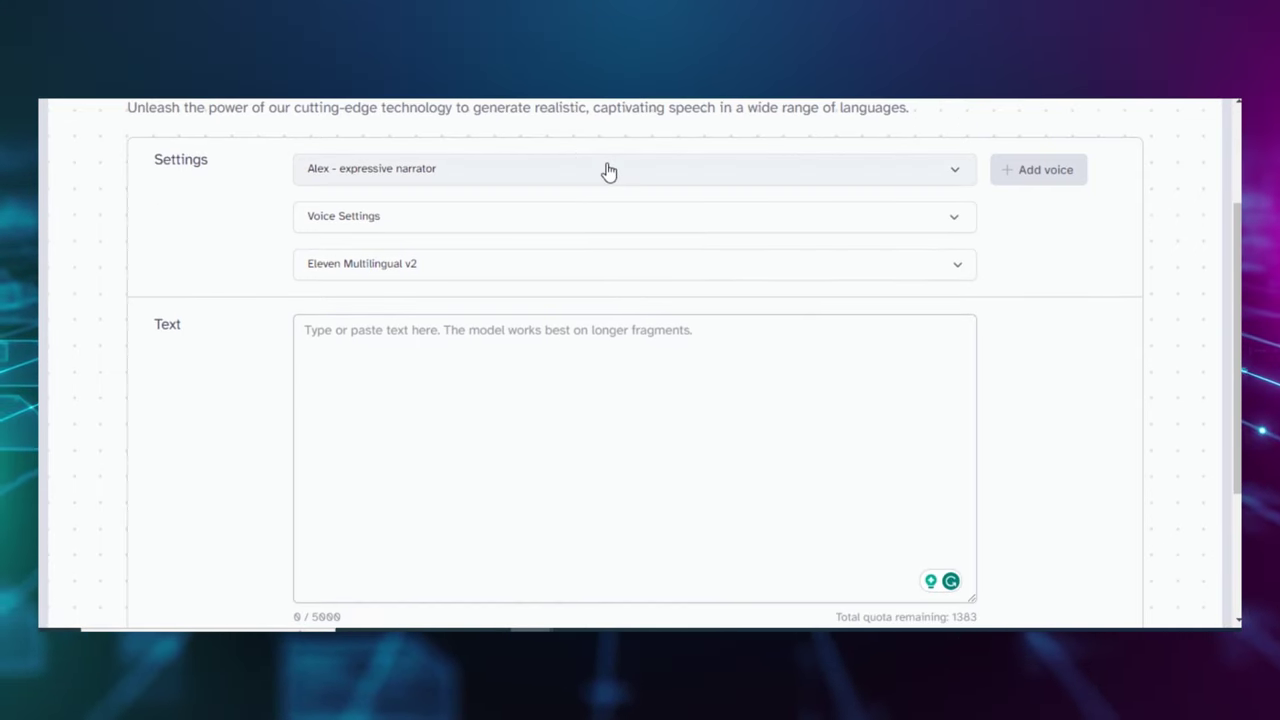
left_click(608, 172)
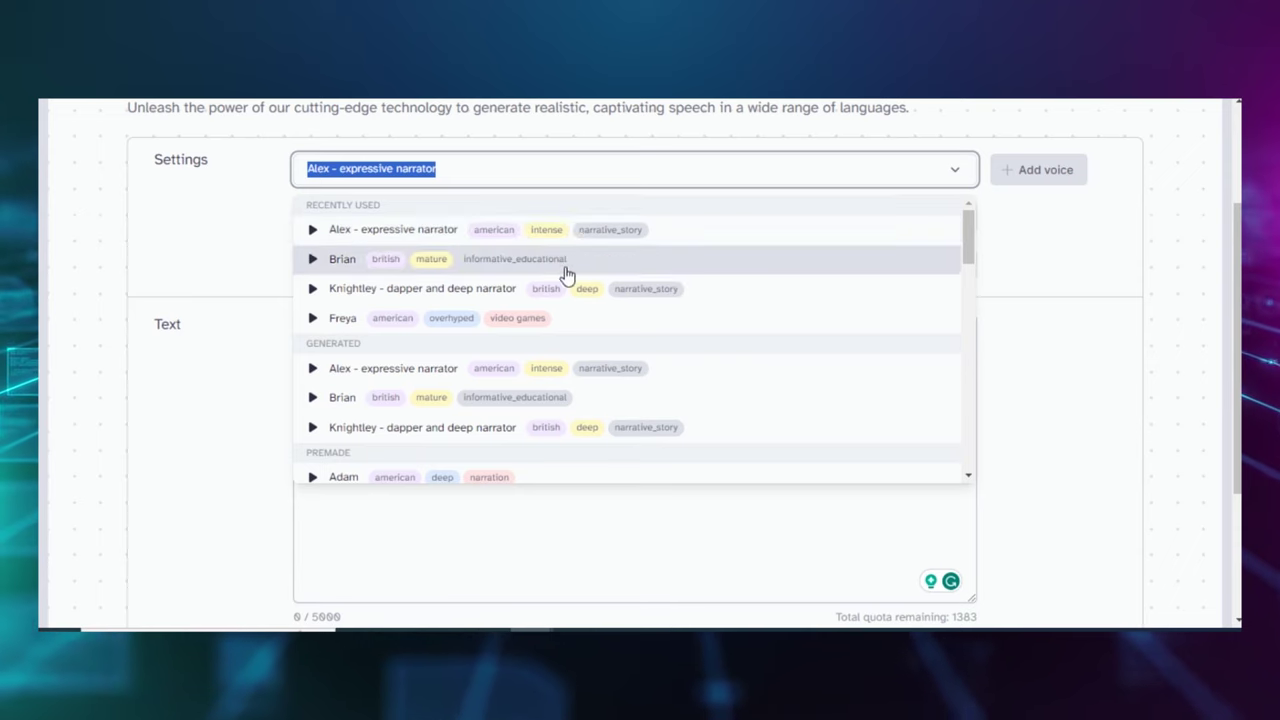
scroll(551, 226, "down", 5)
scroll(535, 320, "down", 3)
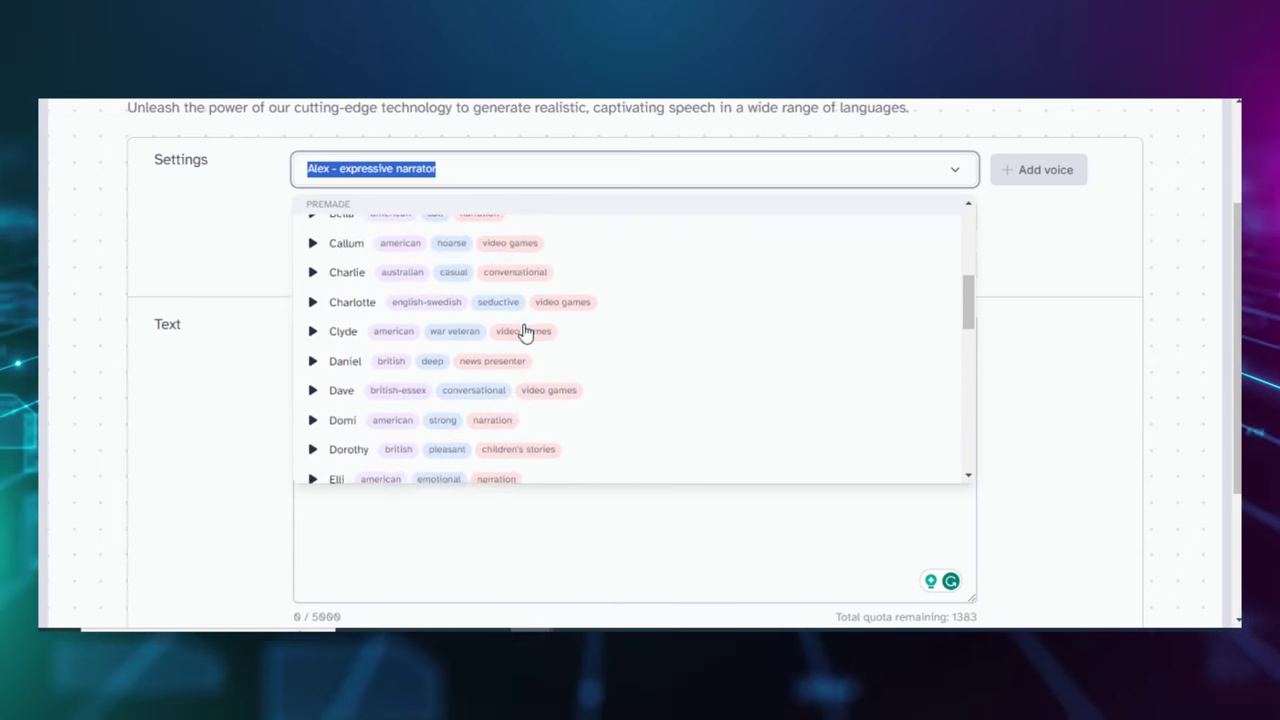
scroll(515, 345, "down", 4)
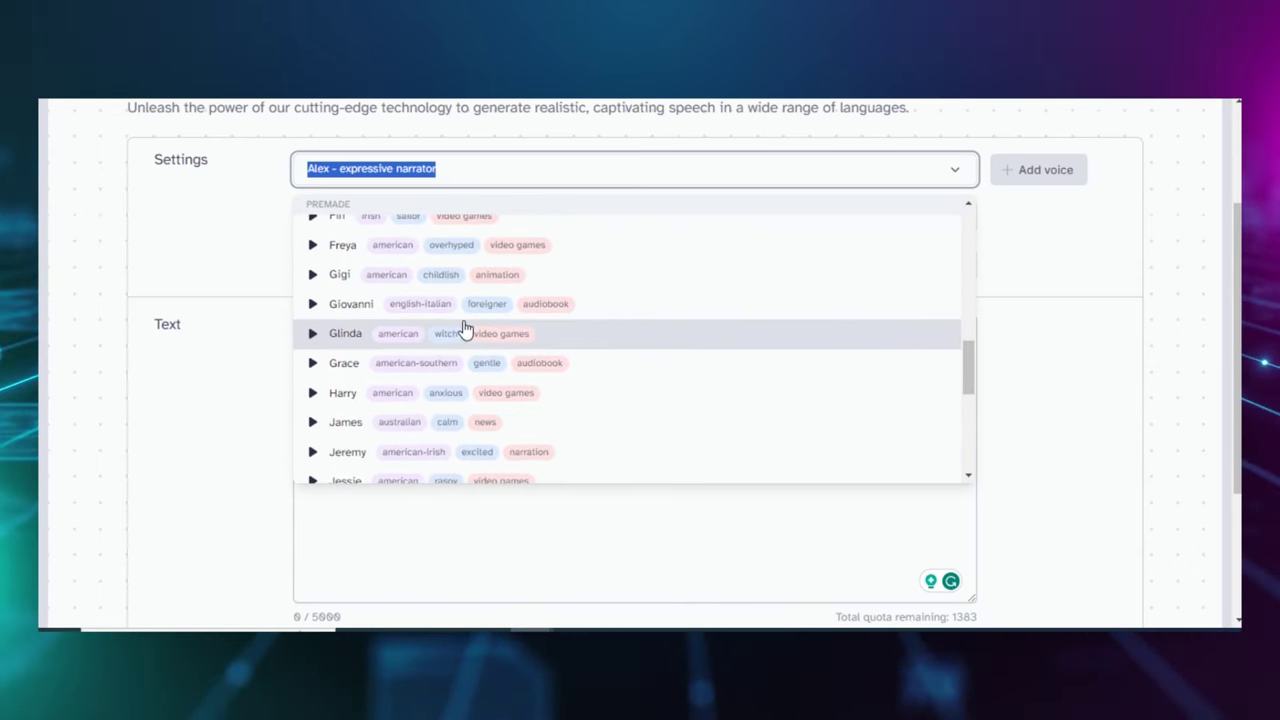
left_click(488, 283)
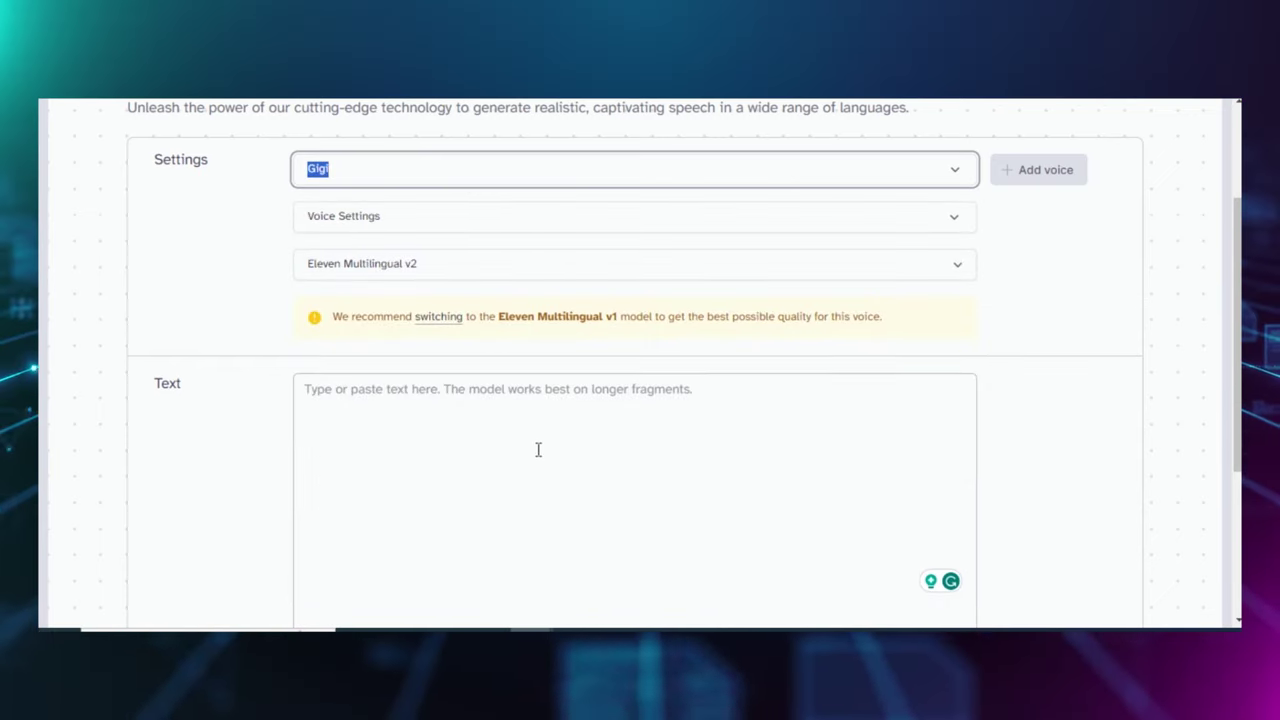
Step: Use Eleven Multilingual v1, enter the pear's narration script, and generate the speech
left_click(537, 449)
left_click(489, 265)
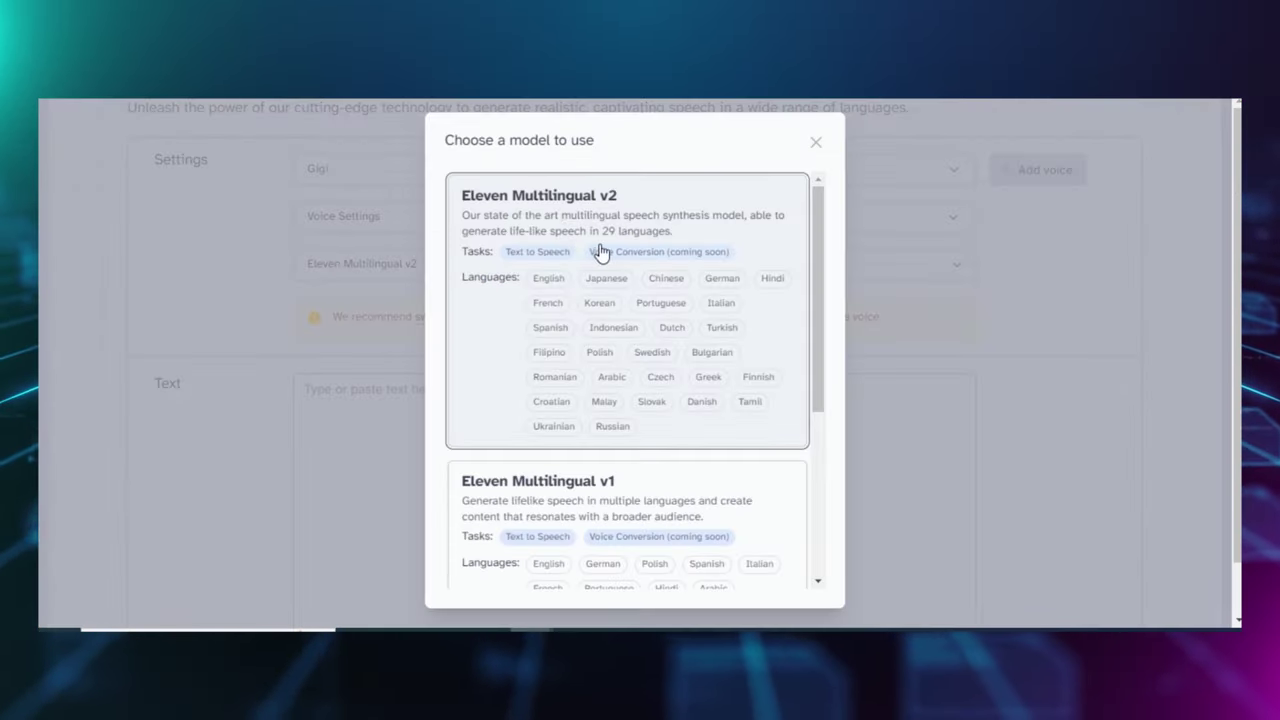
key("Escape")
key("Return")
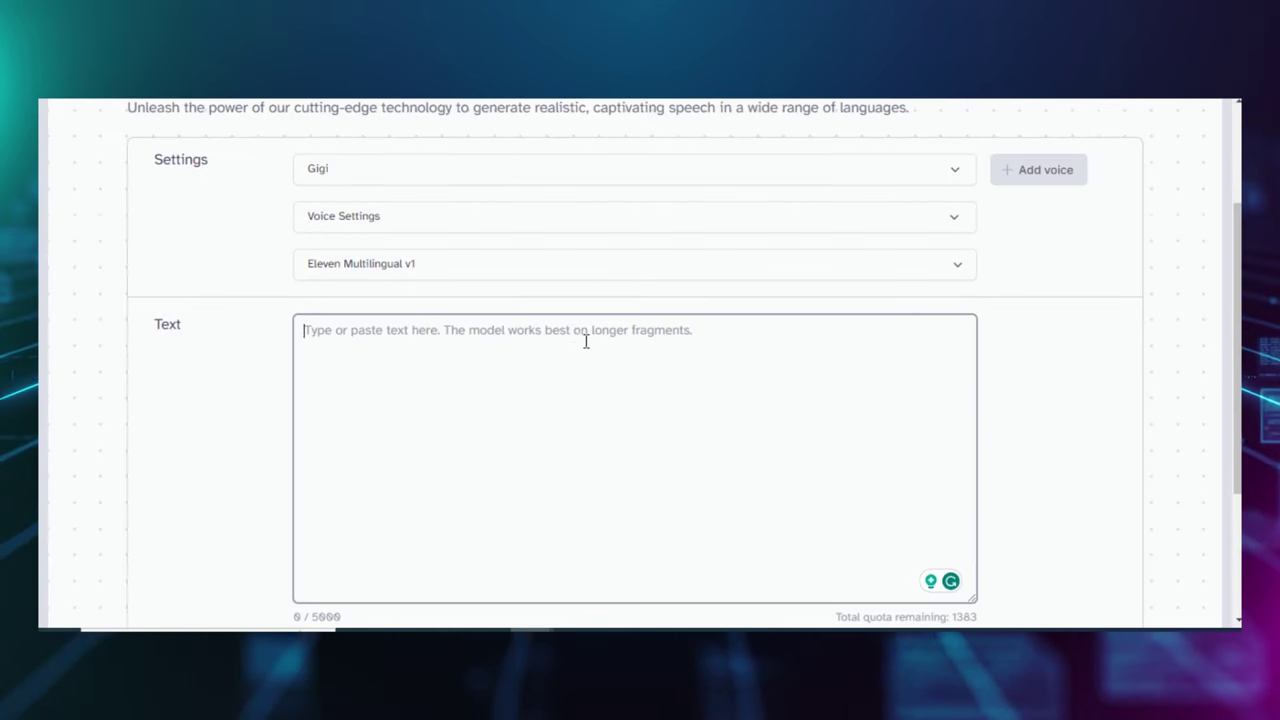
scroll(872, 441, "down", 2)
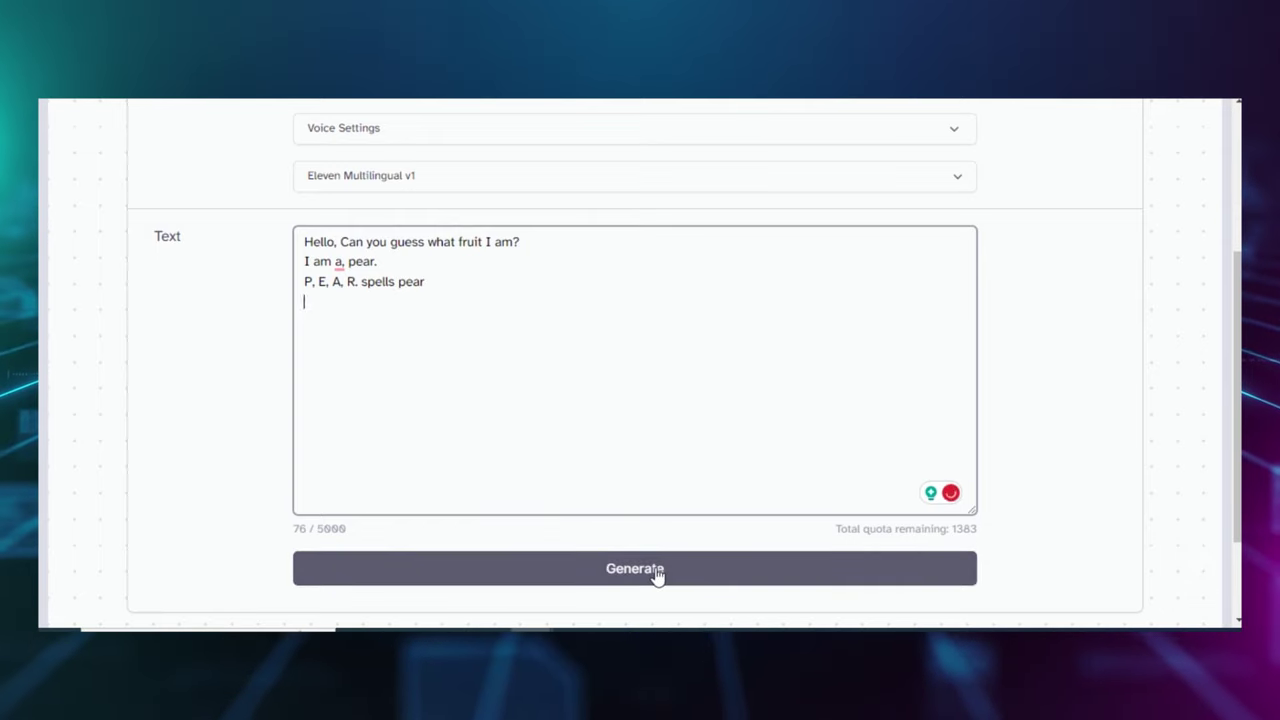
left_click(658, 576)
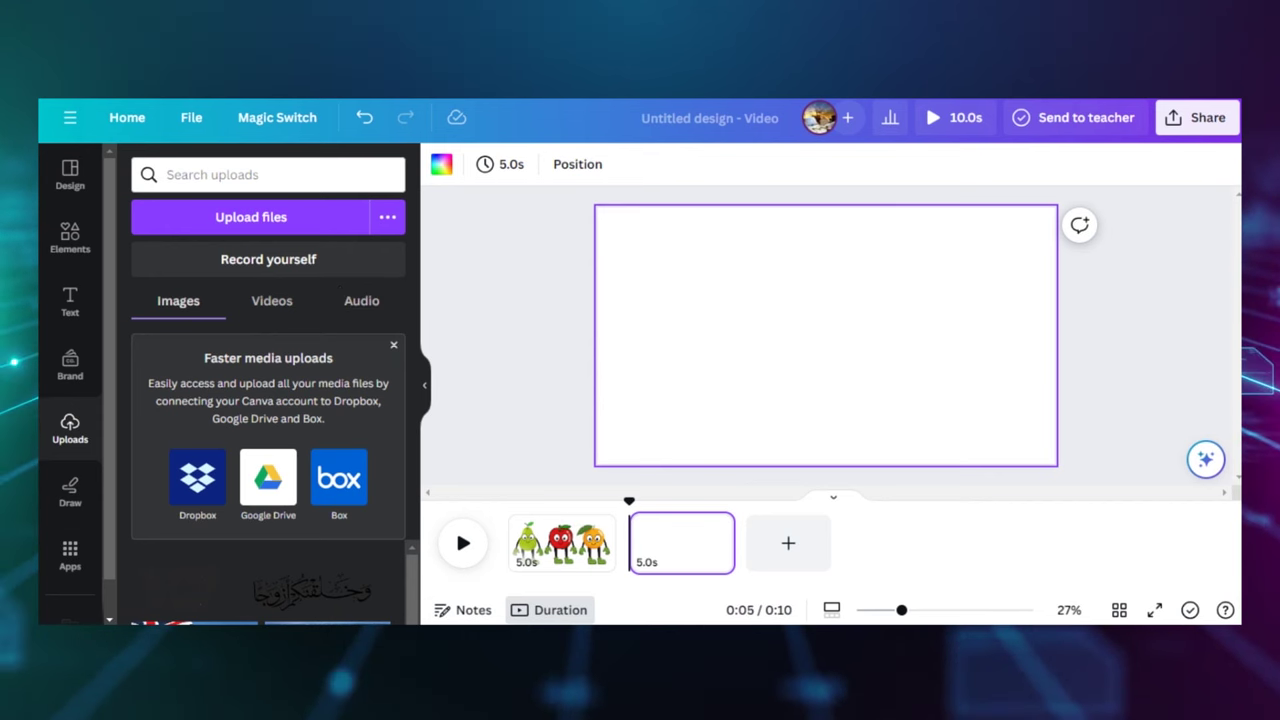
Step: Open the Cartoons animation folder and drag pear.mp4 into Canva's video uploads
left_click(323, 566)
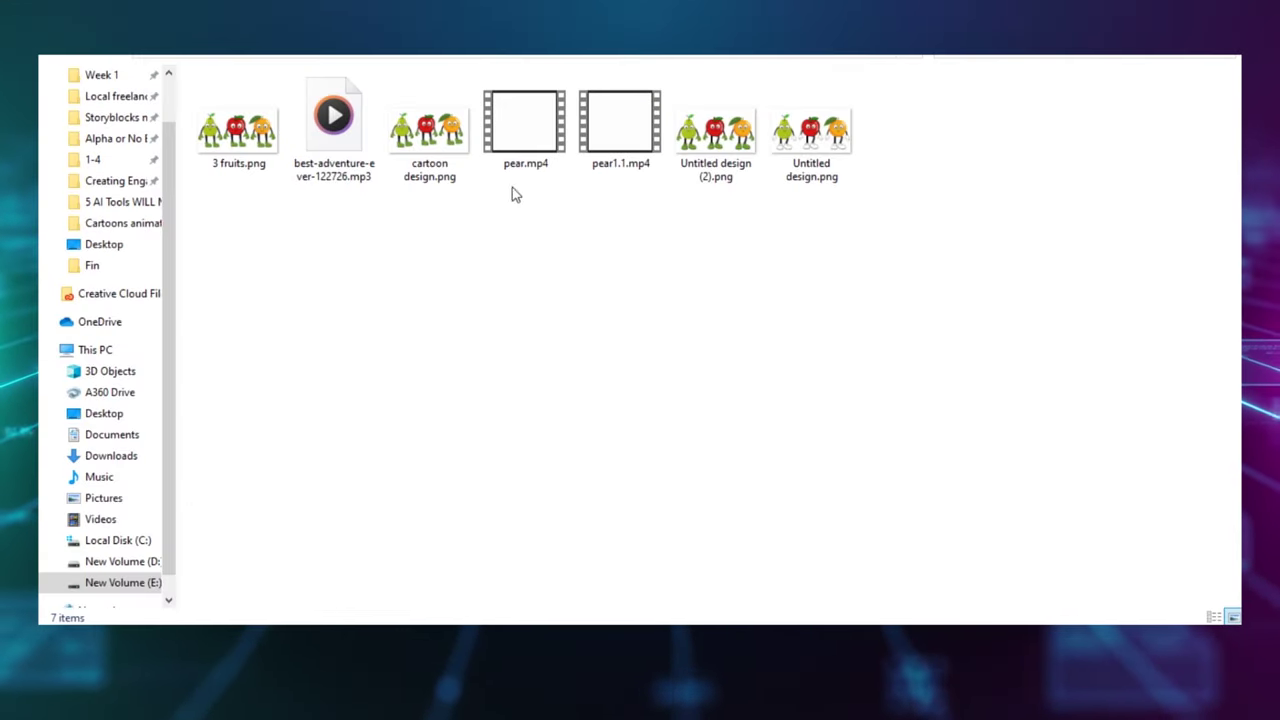
mouse_move(531, 638)
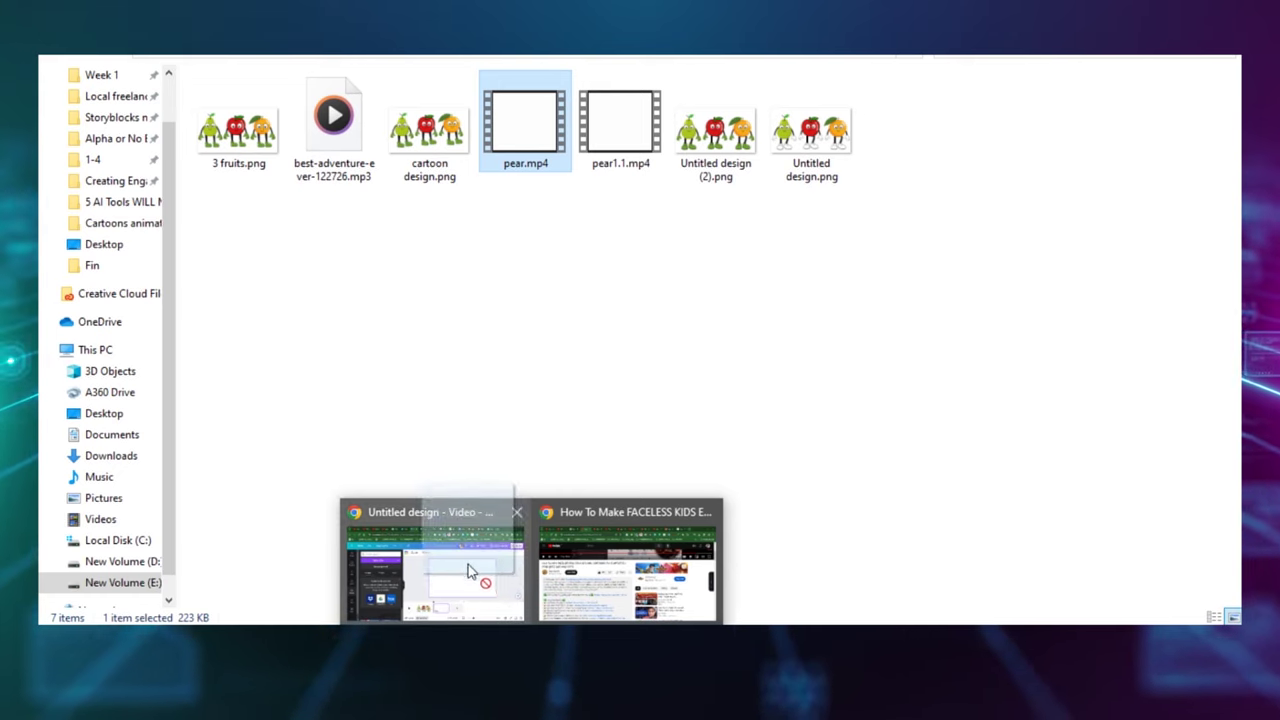
left_click_drag(470, 570, 527, 354)
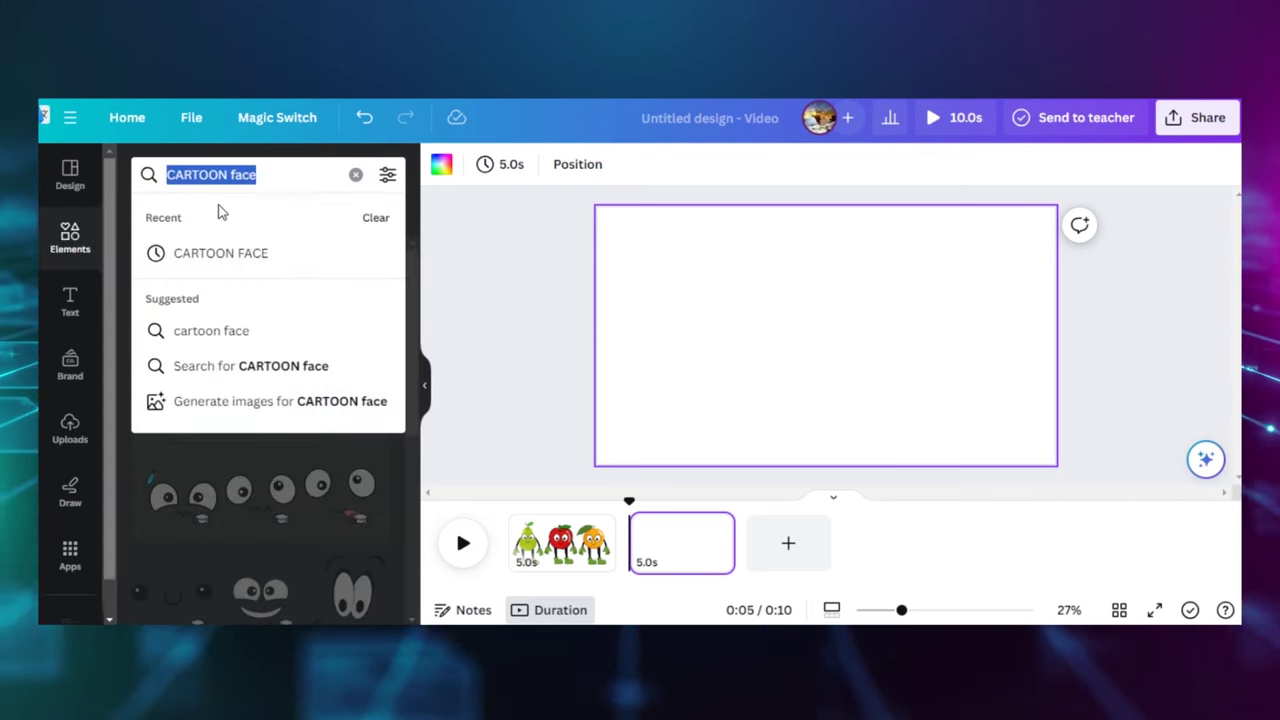
Step: Search Elements for 'KIDS', add the sky-and-grass graphic, and stretch it to fill the page
type("KID")
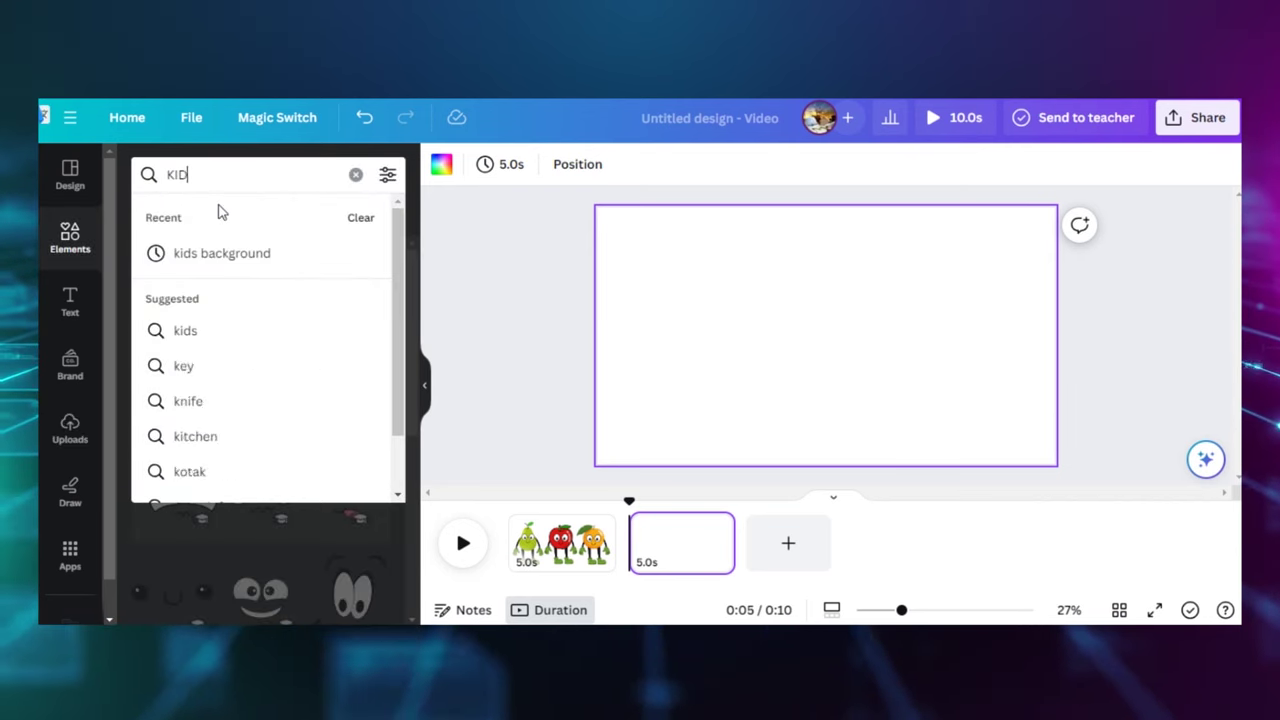
type("S")
left_click(222, 253)
left_click(349, 434)
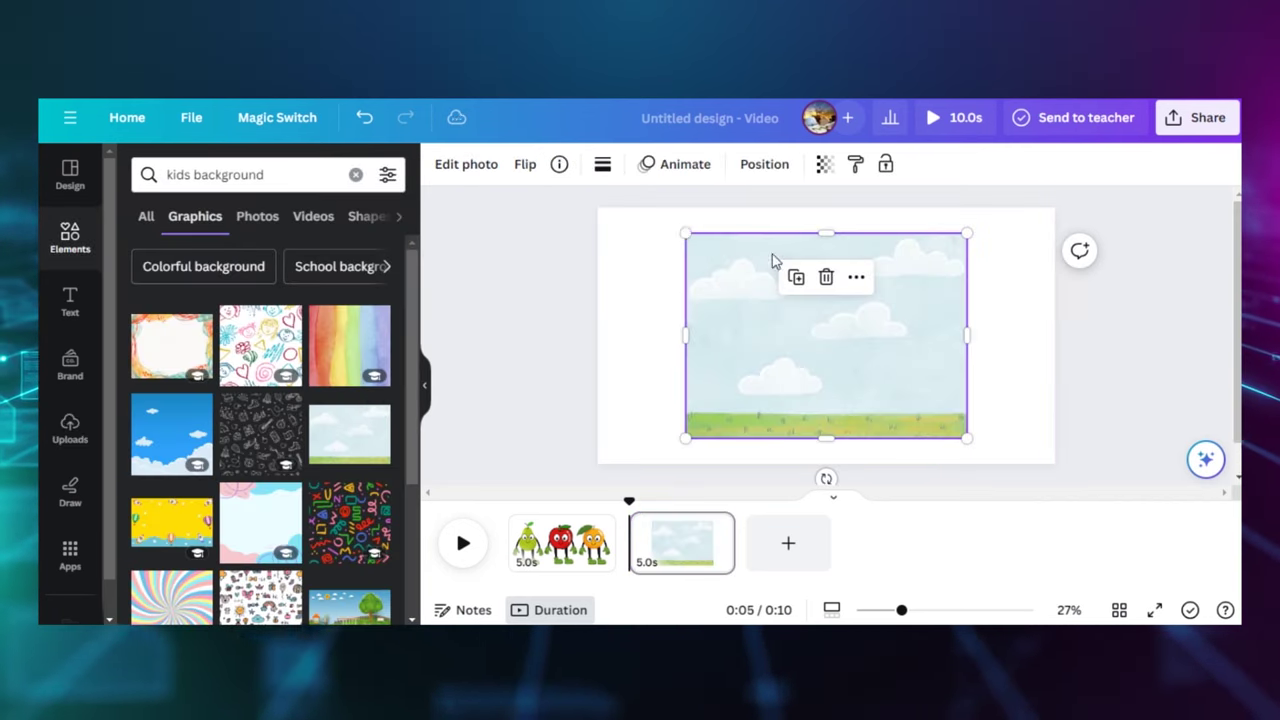
left_click_drag(686, 234, 600, 208)
left_click_drag(1006, 335, 943, 336)
left_click_drag(943, 229, 1062, 192)
left_click_drag(605, 303, 597, 303)
Step: Boost the background's saturation and clarity using Edit photo > Adjust
left_click(466, 164)
scroll(320, 445, "down", 5)
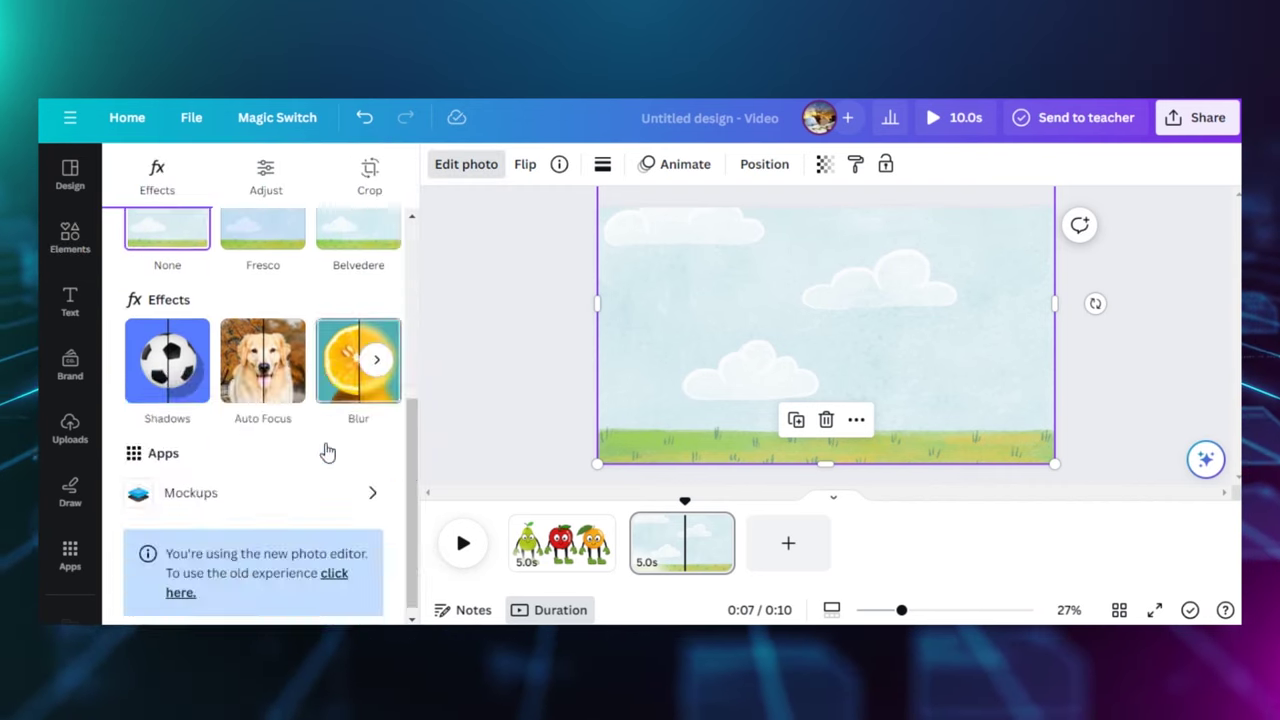
scroll(300, 300, "up", 5)
left_click(266, 175)
scroll(300, 437, "down", 5)
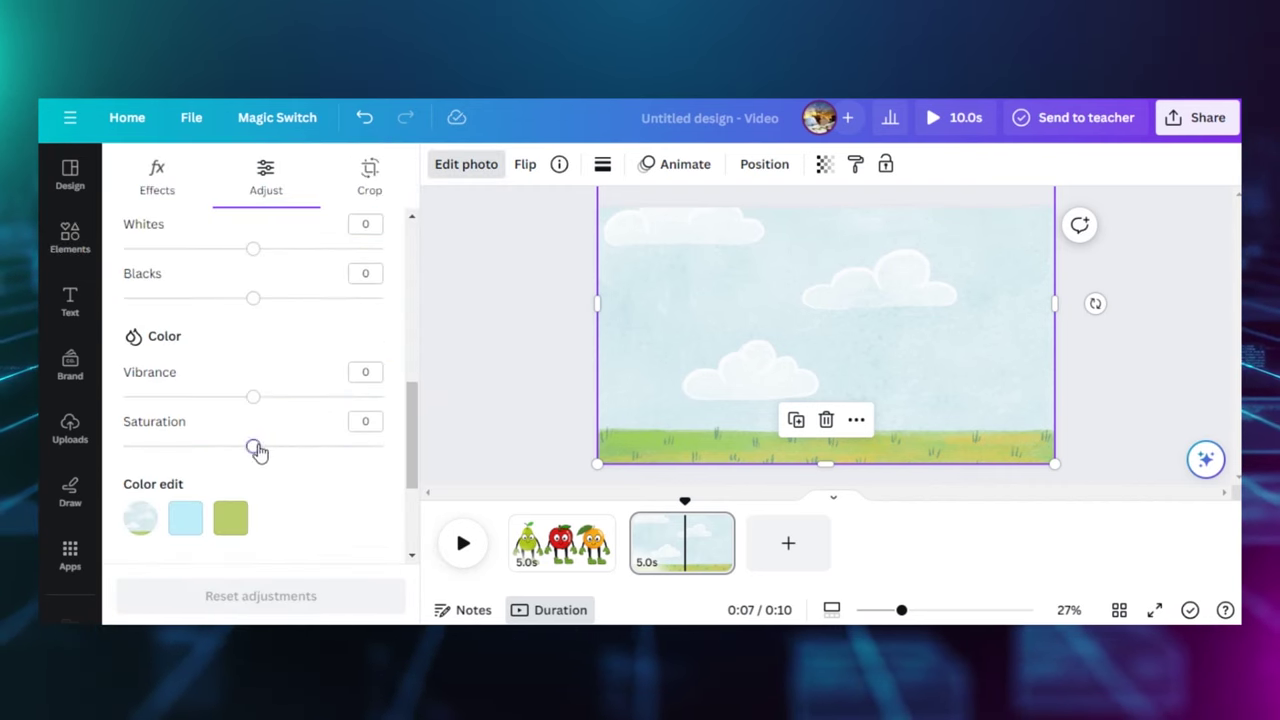
scroll(350, 455, "down", 2)
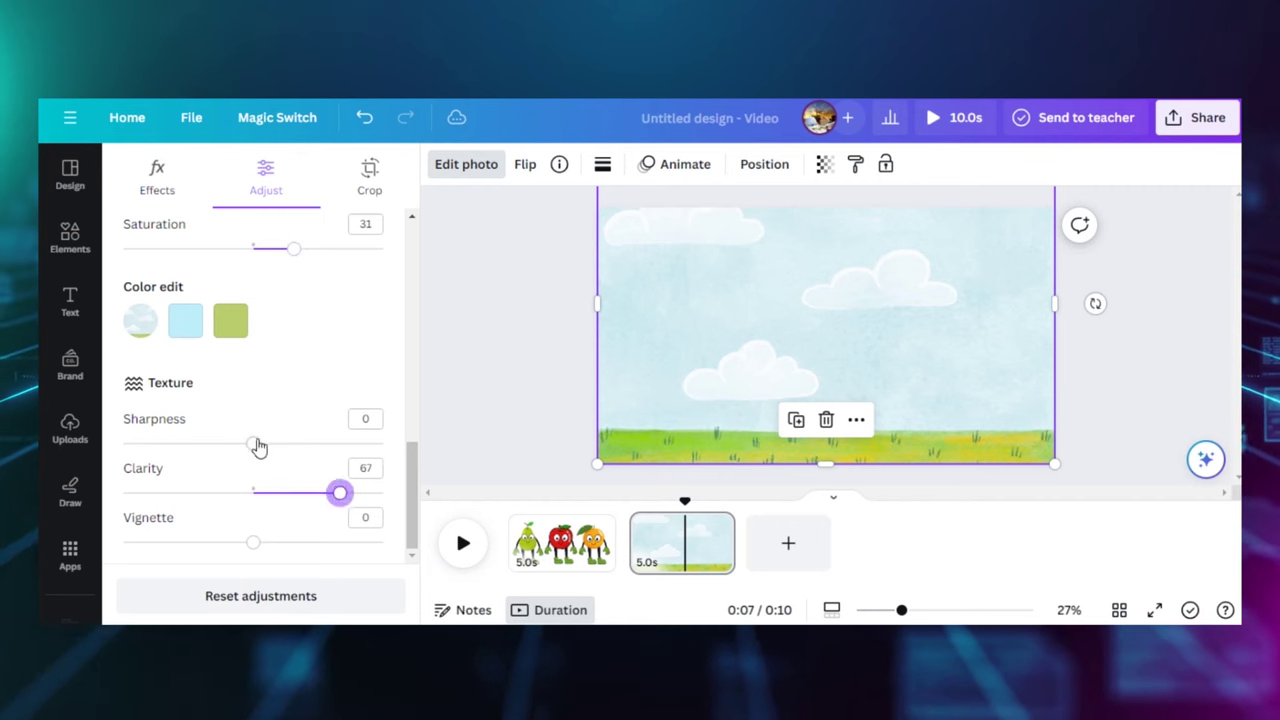
left_click(70, 238)
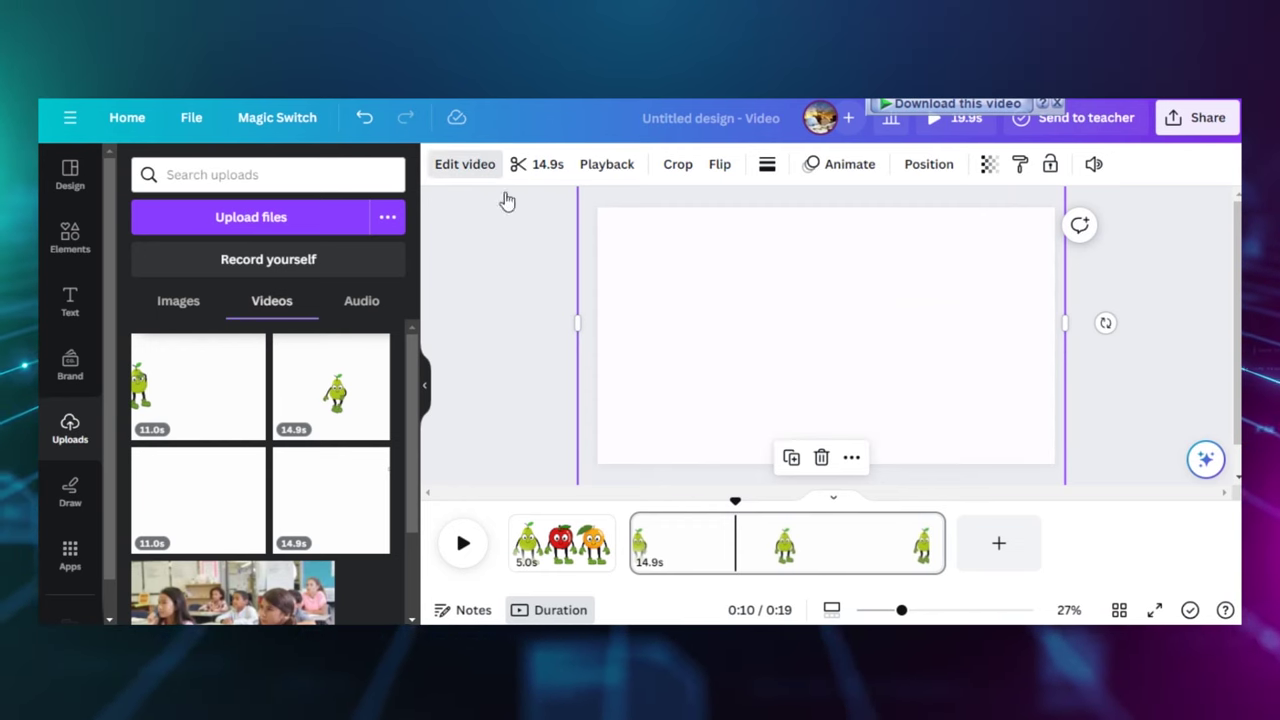
Step: Remove the pear video's background and set its playback speed to 2
left_click(276, 290)
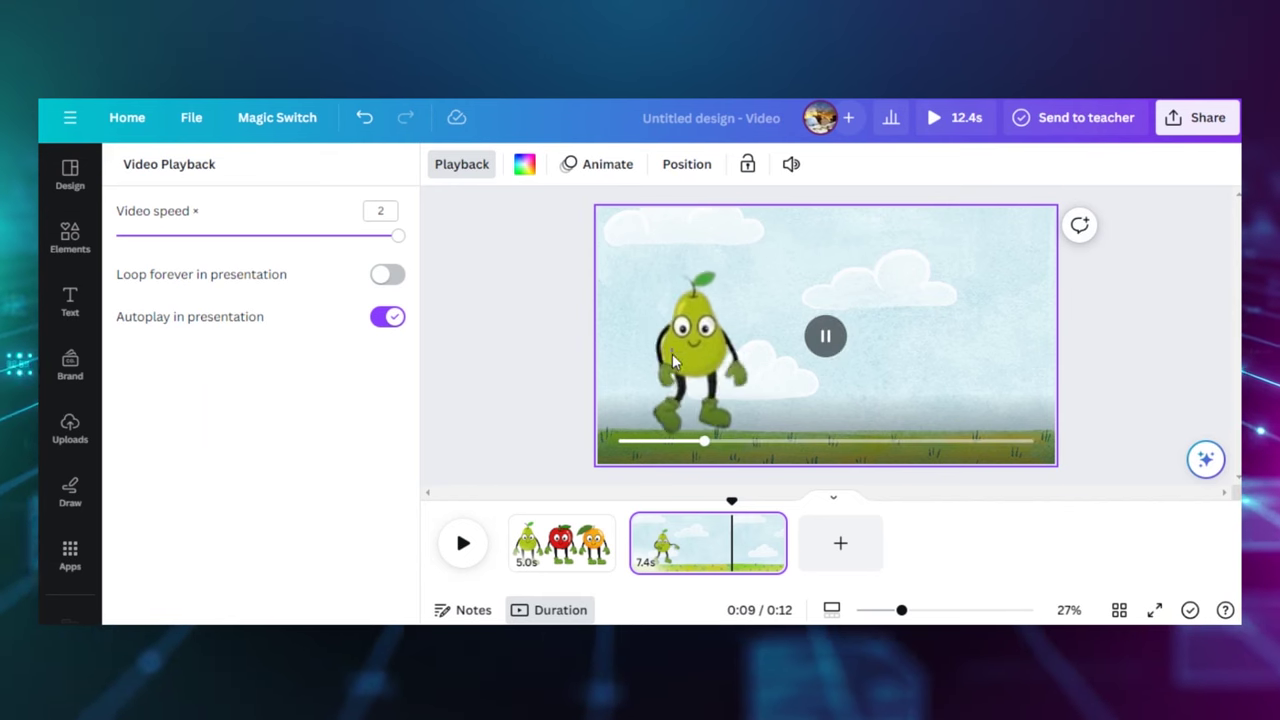
left_click(762, 353)
left_click(768, 352)
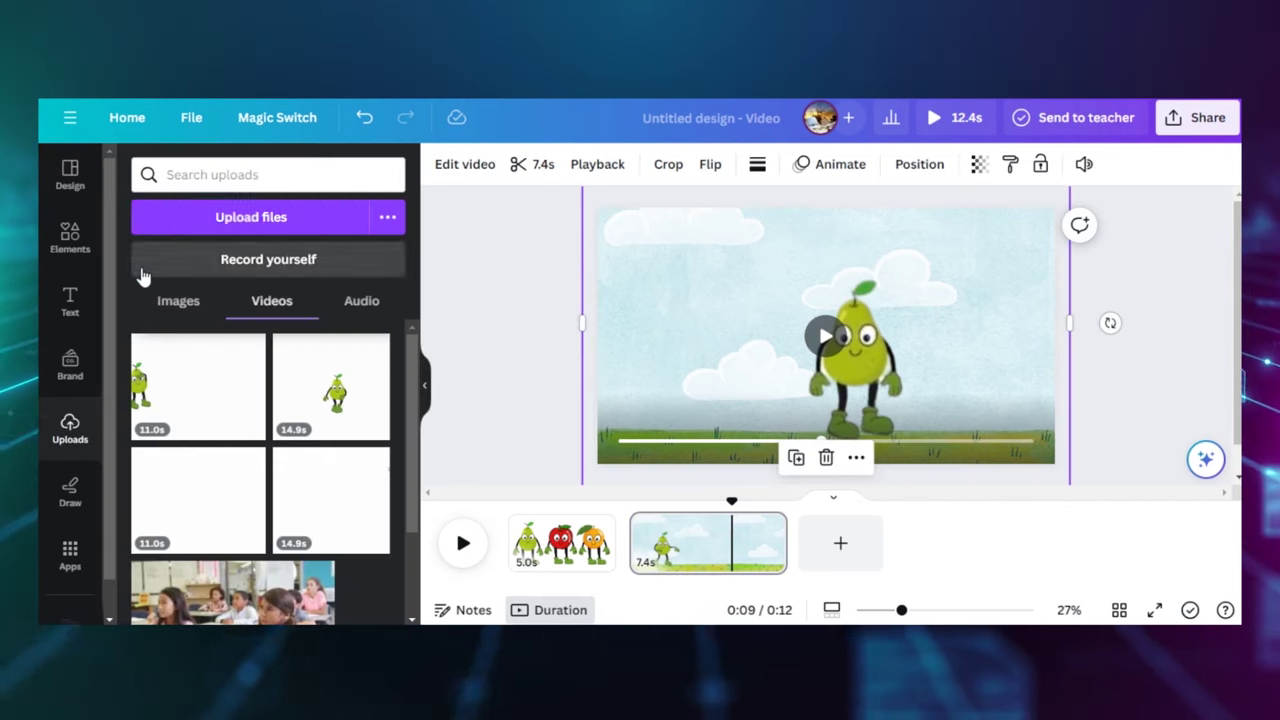
Step: Add the 'HELLO, CAN YOU GUESS WHAT FRUIT I AM?' heading with an outline effect, one size smaller
left_click(70, 298)
left_click(266, 352)
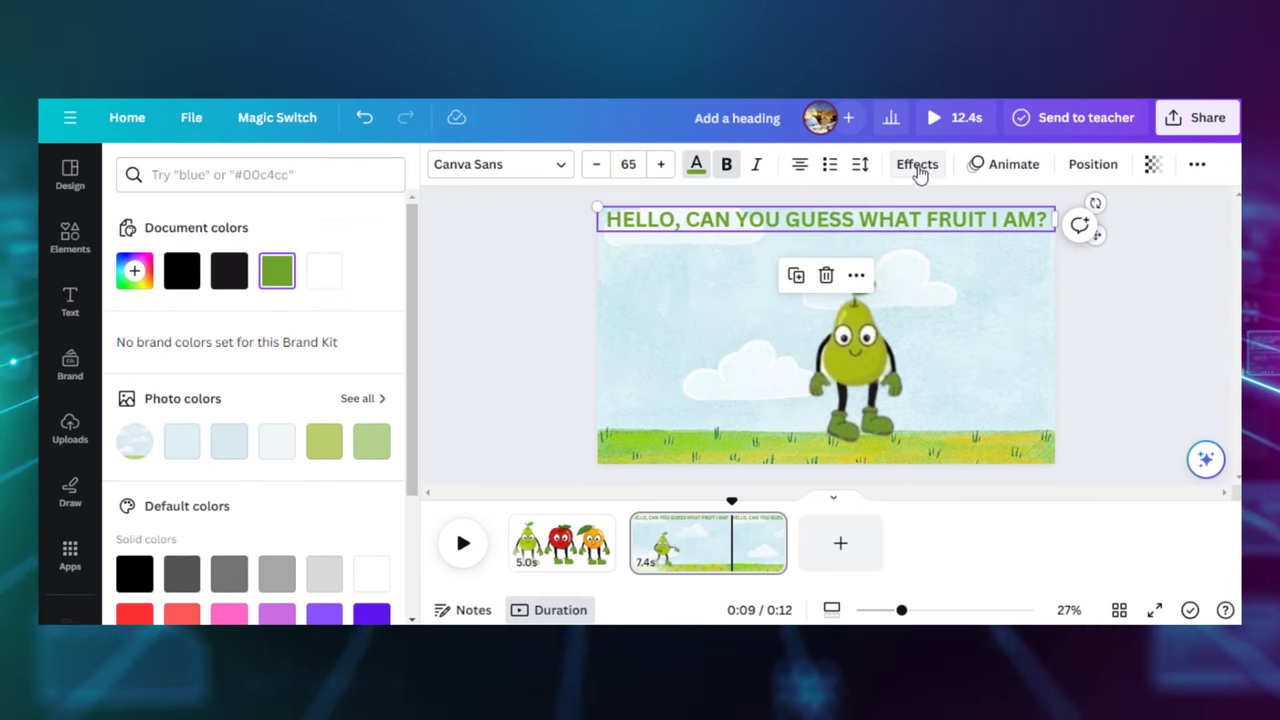
left_click(918, 166)
left_click(352, 395)
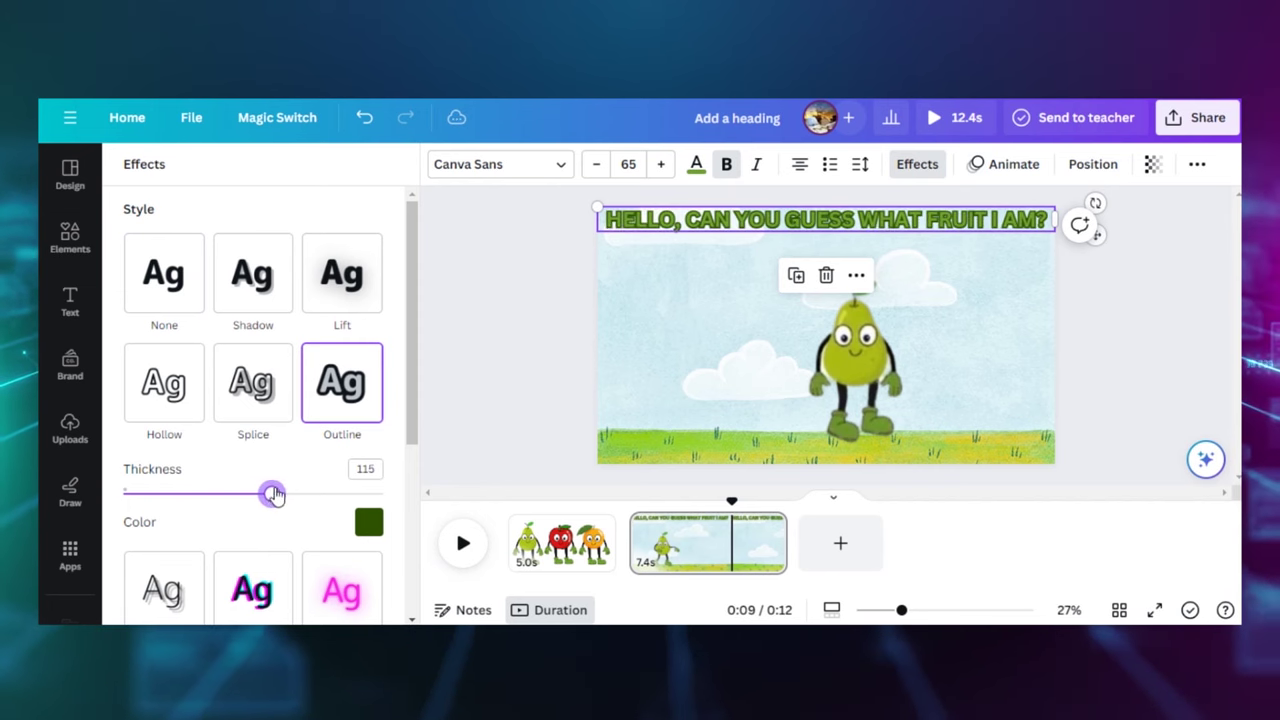
left_click(366, 522)
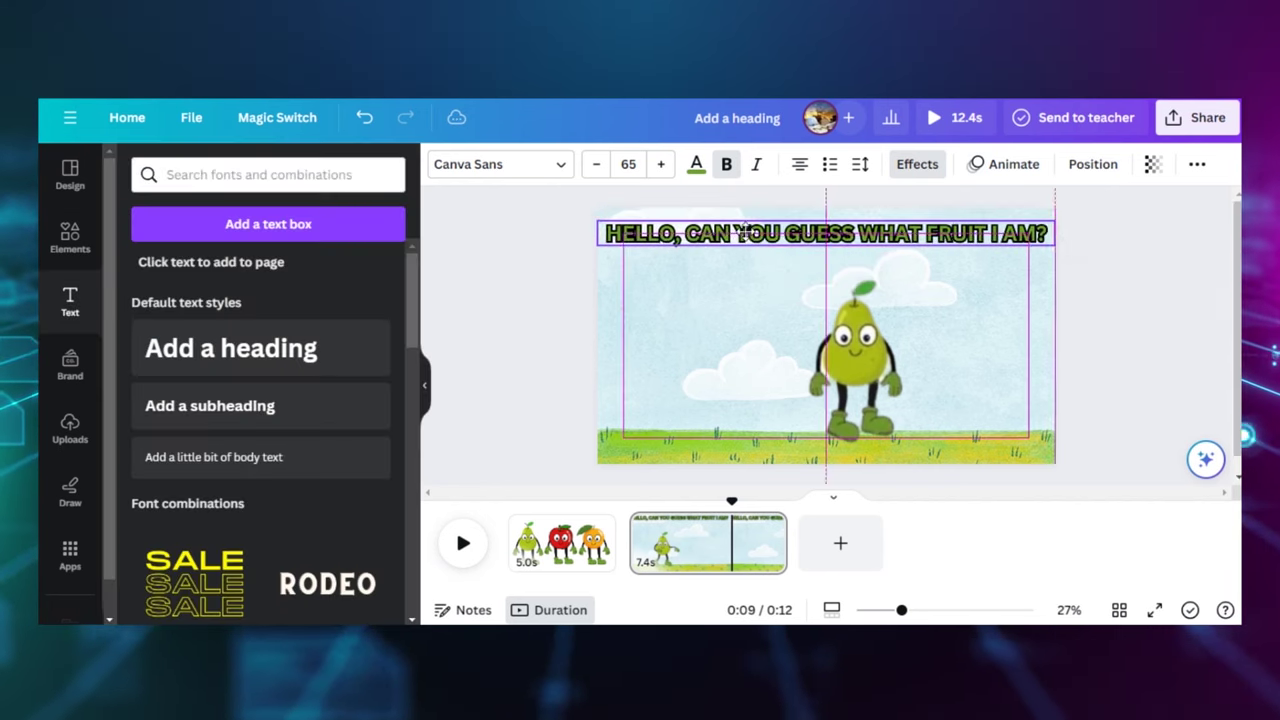
left_click(724, 170)
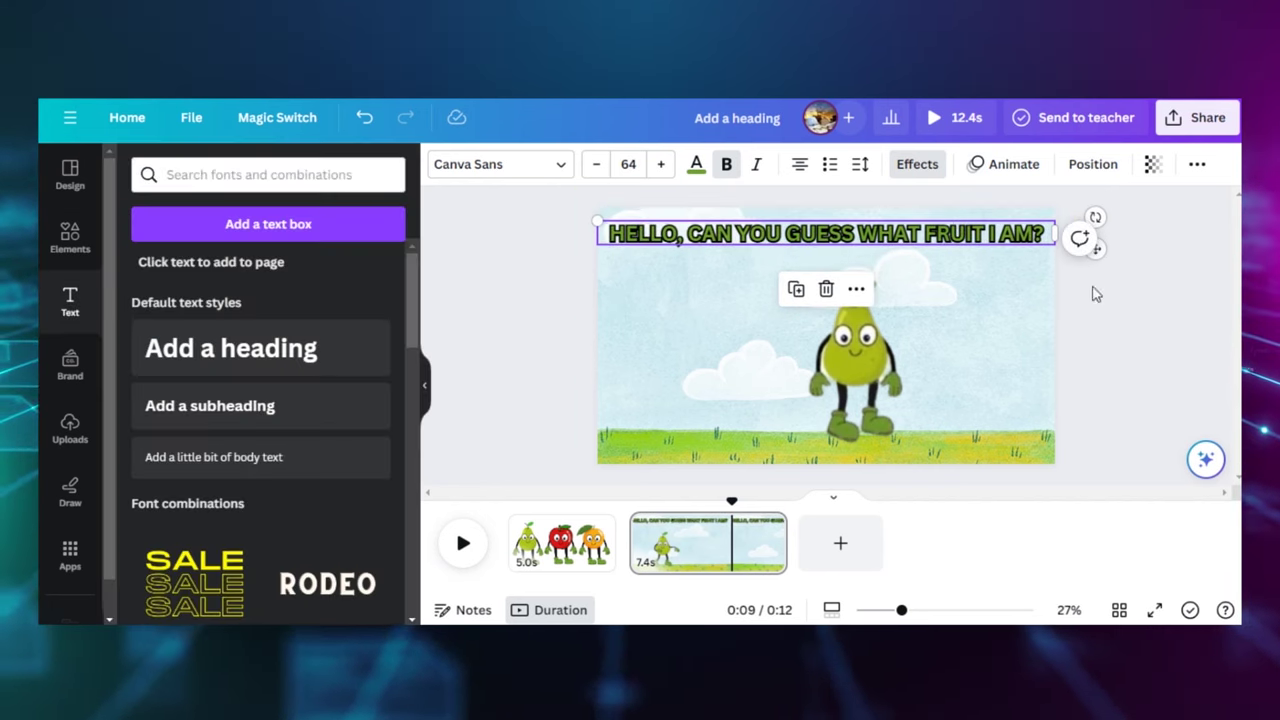
Step: Switch the heading to the Anton font and duplicate the page
left_click(526, 177)
type("ANTO")
left_click(165, 313)
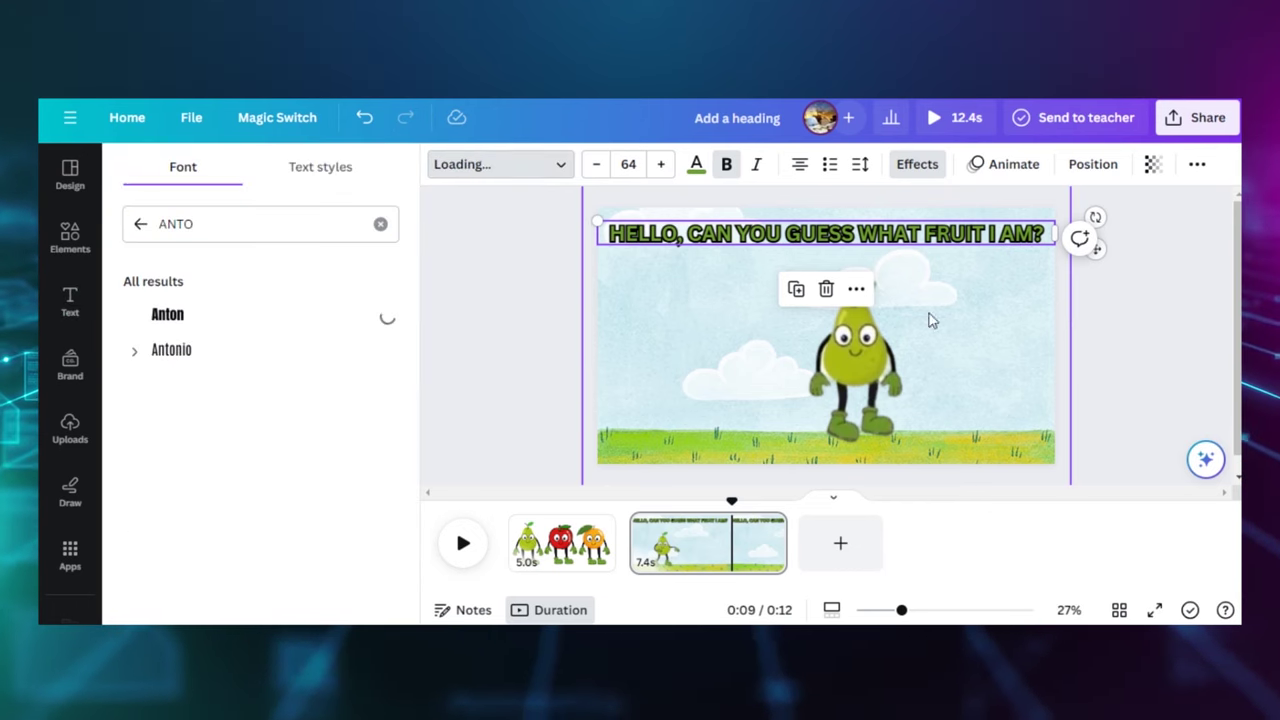
left_click(1065, 296)
left_click(940, 240)
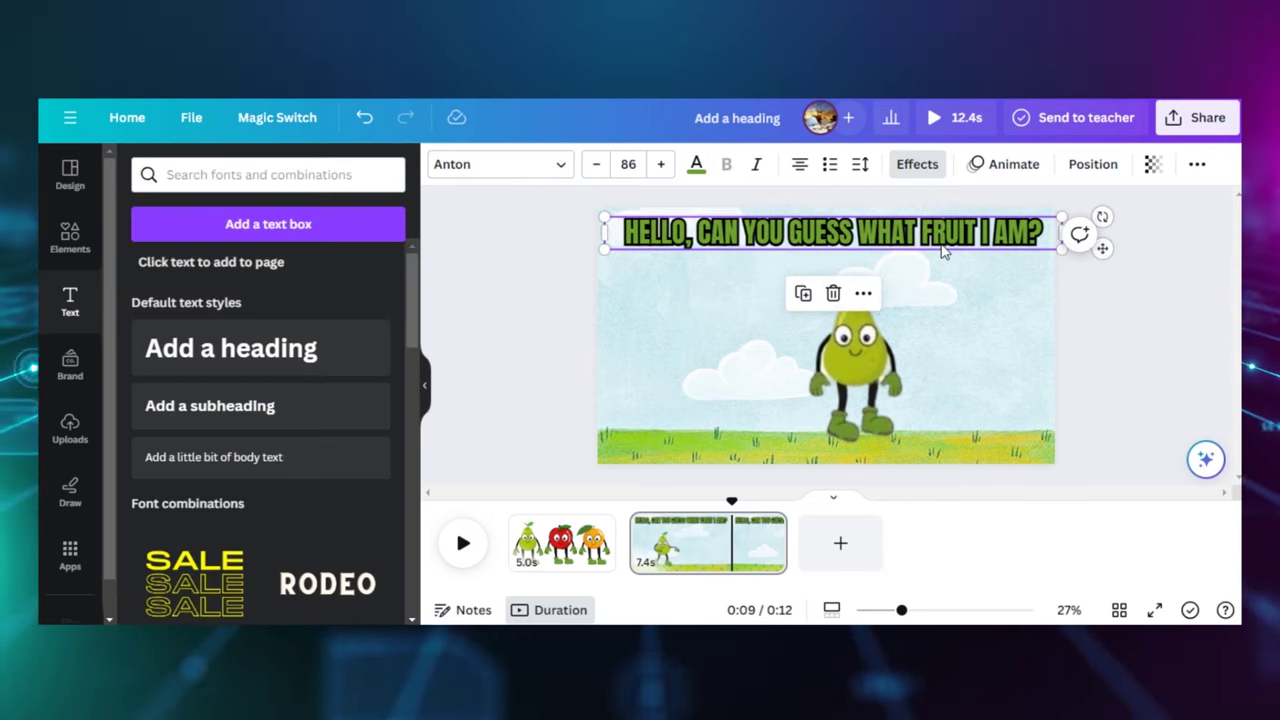
right_click(735, 226)
left_click(823, 320)
Step: Replace the third page's pear video with the 11.0s waving pear upload and preview it
left_click(793, 344)
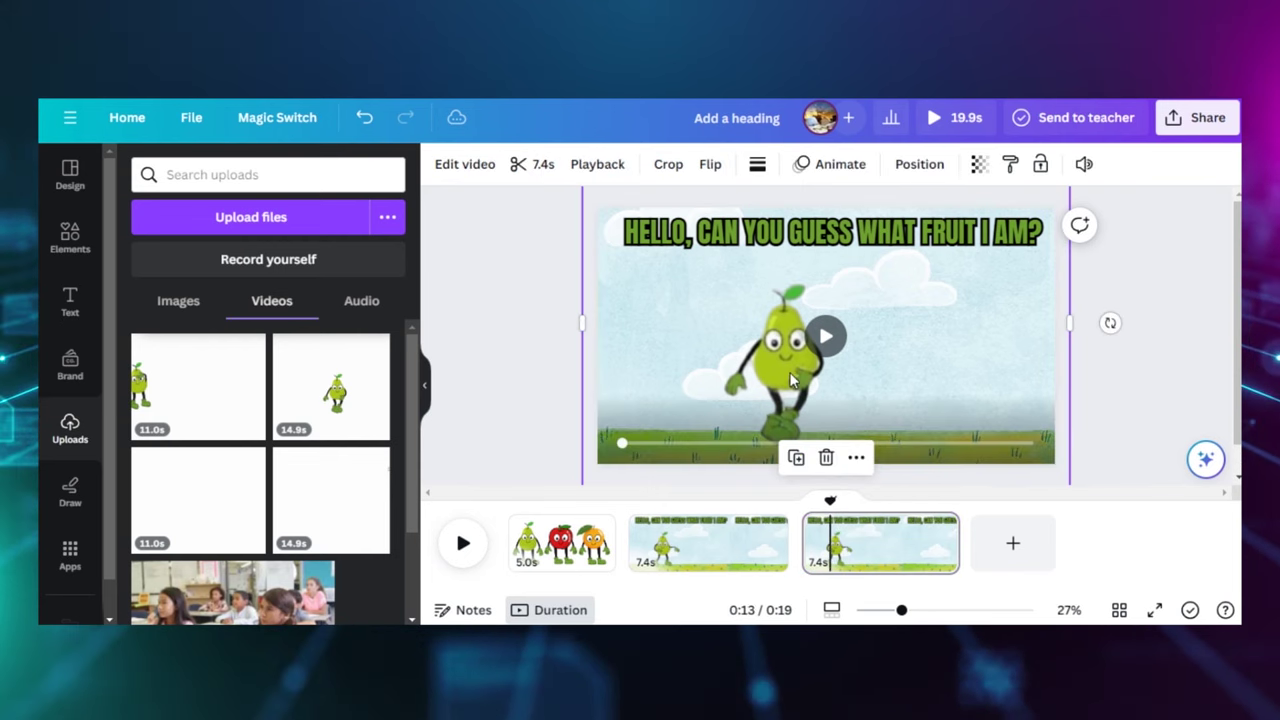
key("Delete")
left_click(245, 413)
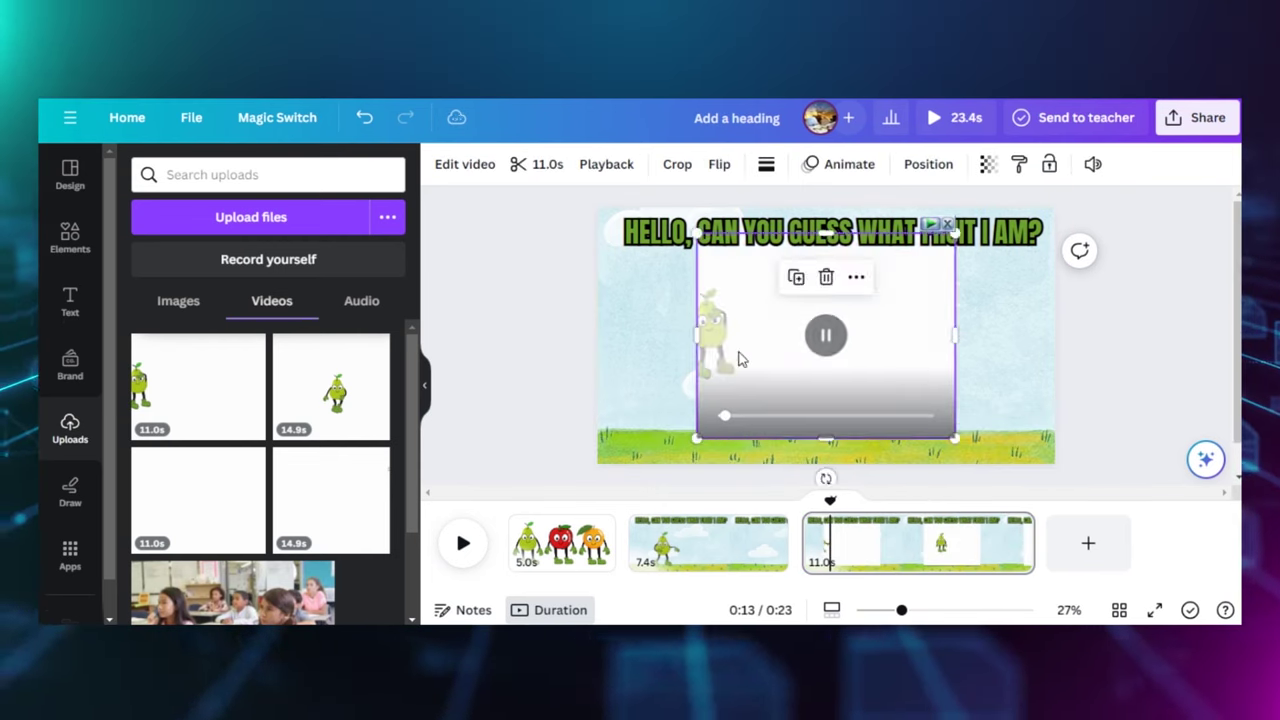
left_click_drag(737, 357, 625, 368)
left_click(894, 360)
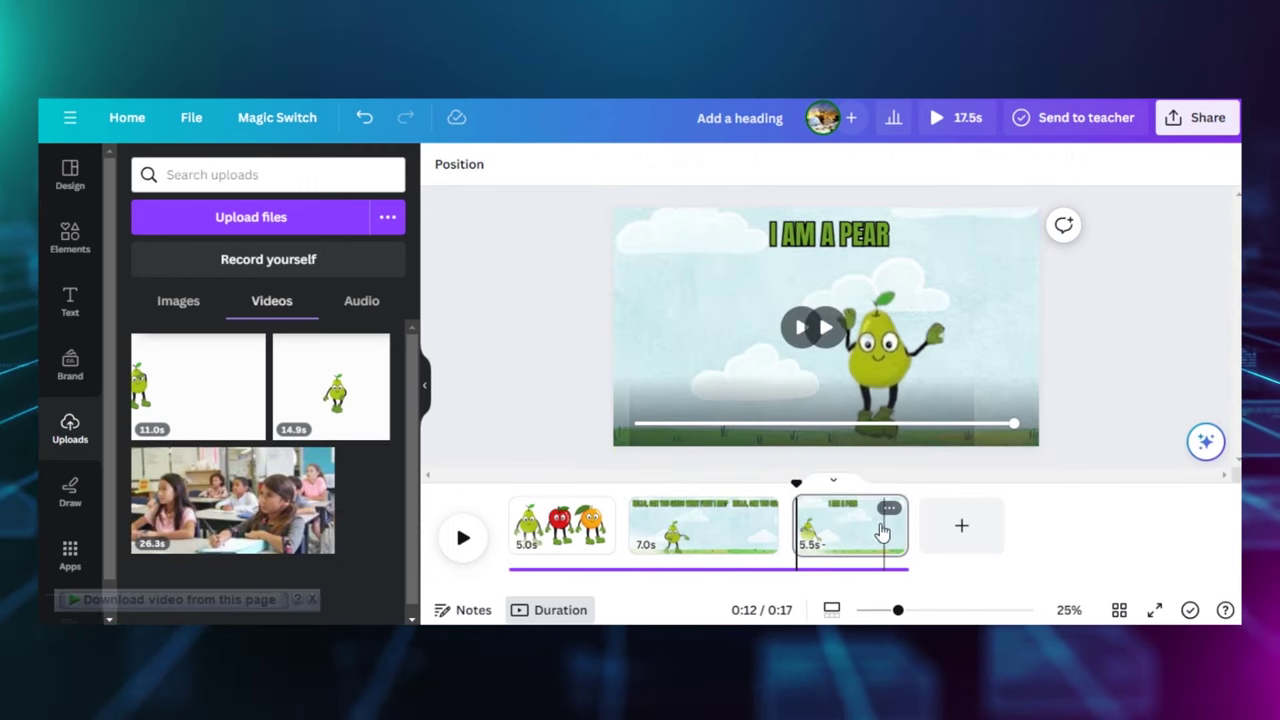
left_click(737, 331)
left_click(818, 485)
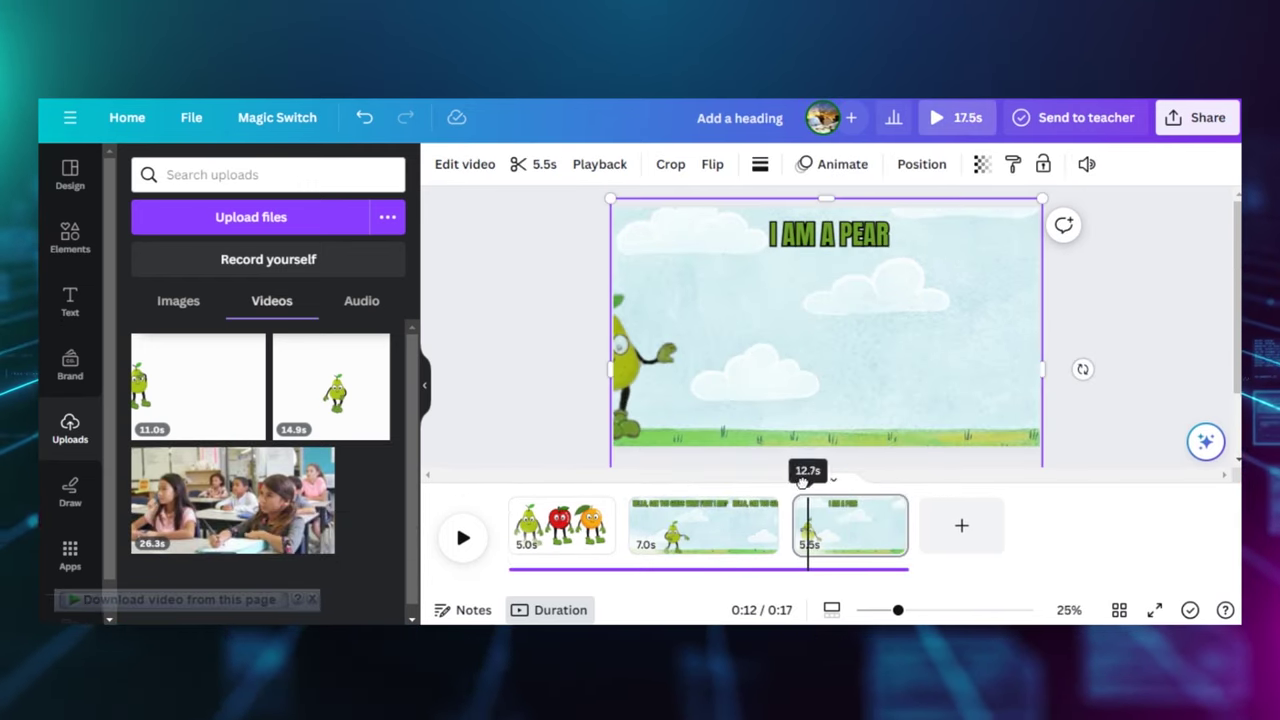
left_click(463, 538)
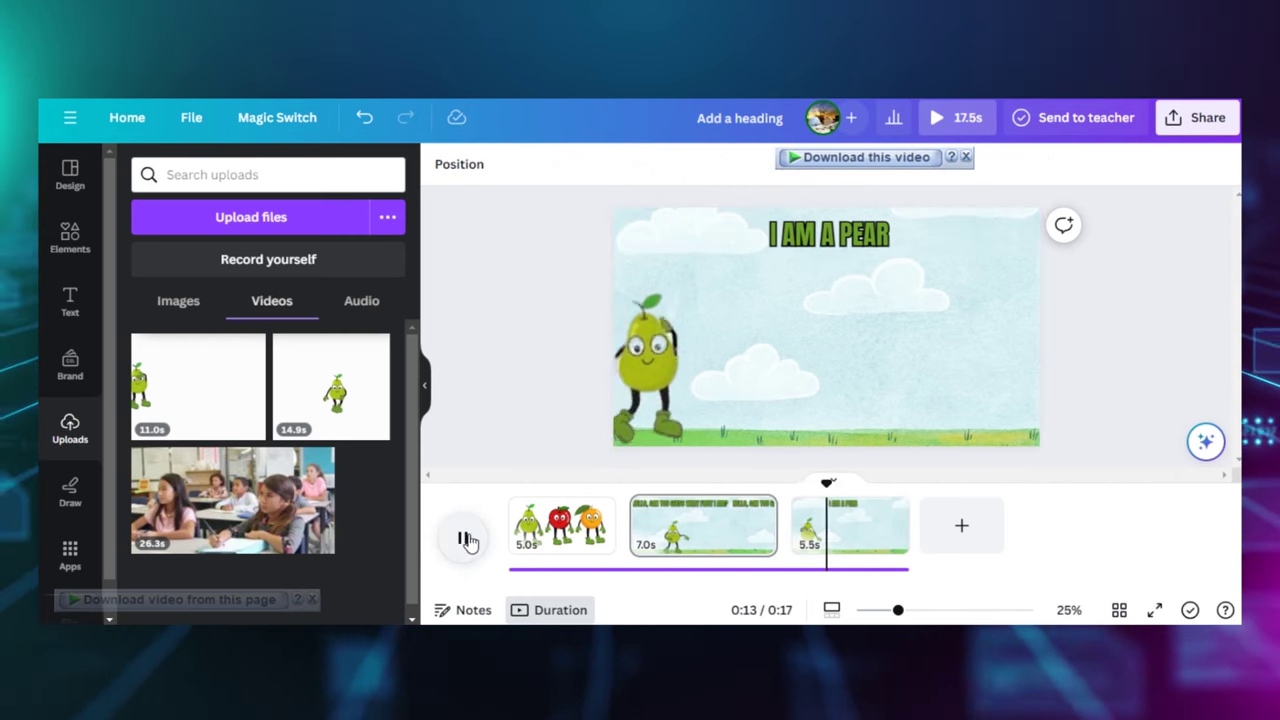
left_click(463, 540)
Step: Place the ElevenLabs voiceover from Uploads > Audio near the start of the timeline
left_click(361, 300)
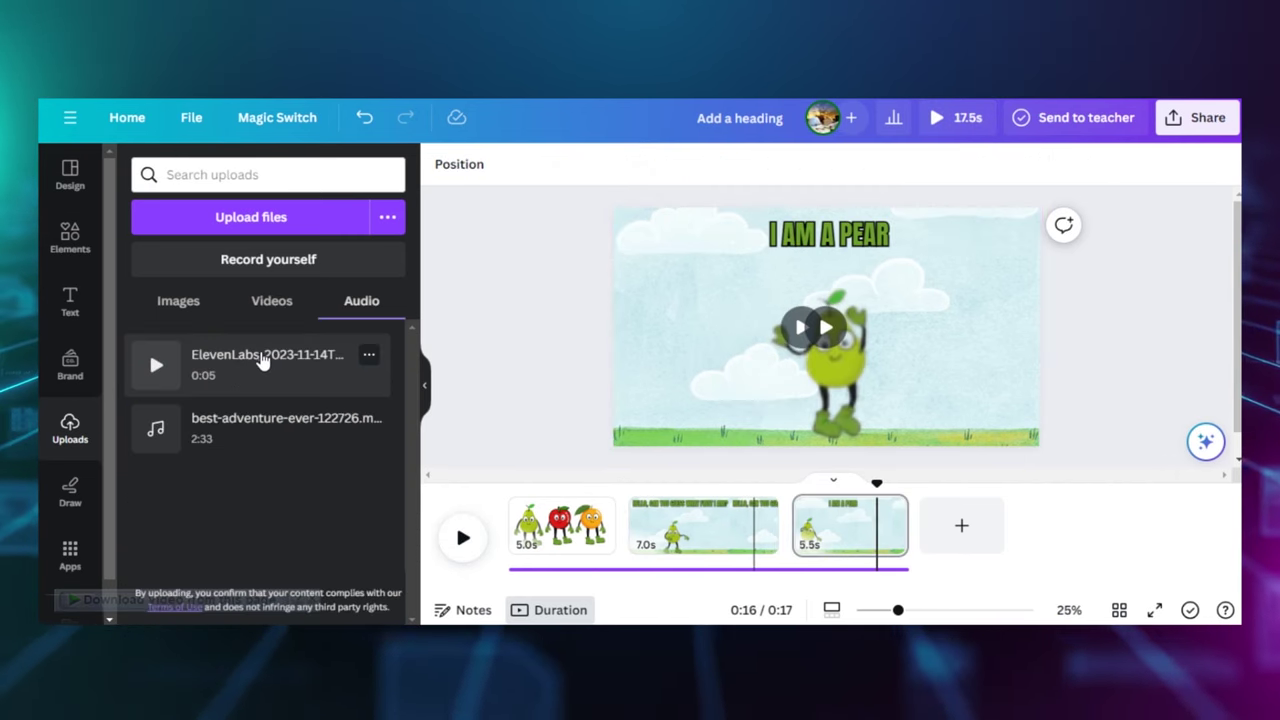
left_click(266, 358)
left_click_drag(873, 540, 683, 547)
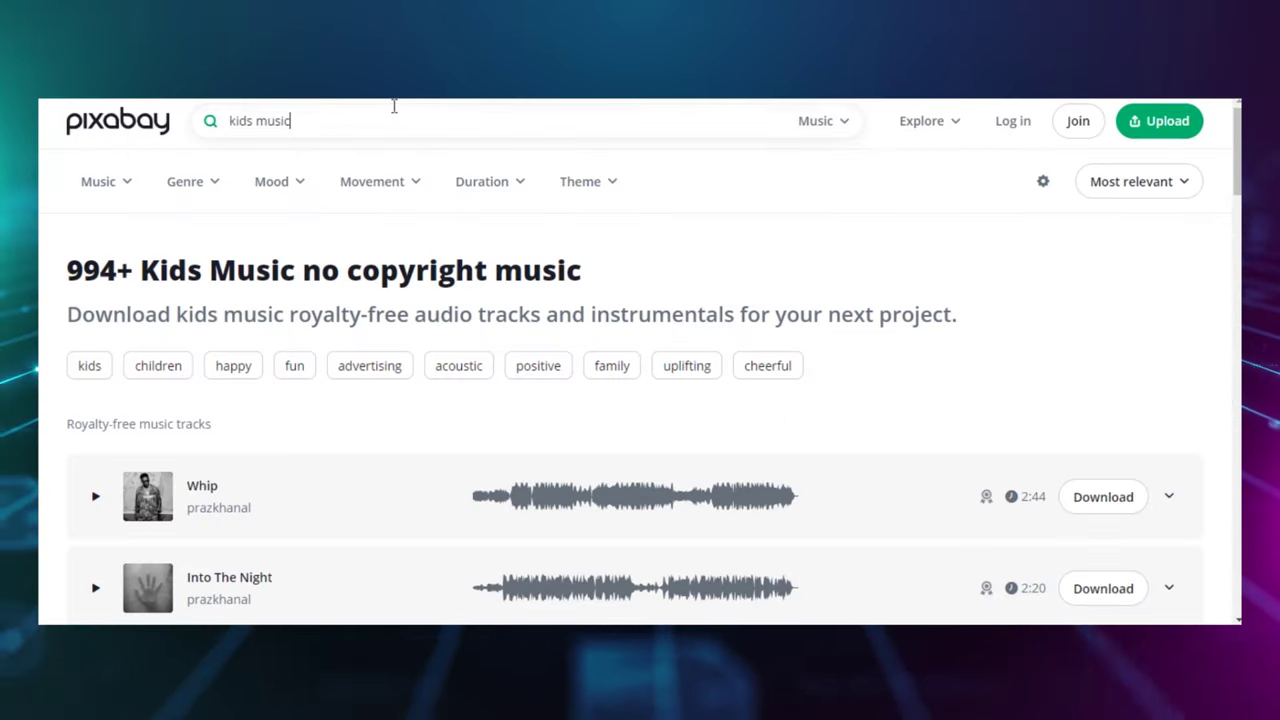
Step: Download Best Adventure Ever from Pixabay and place it on Canva's timeline under the scenes
triple_click(346, 130)
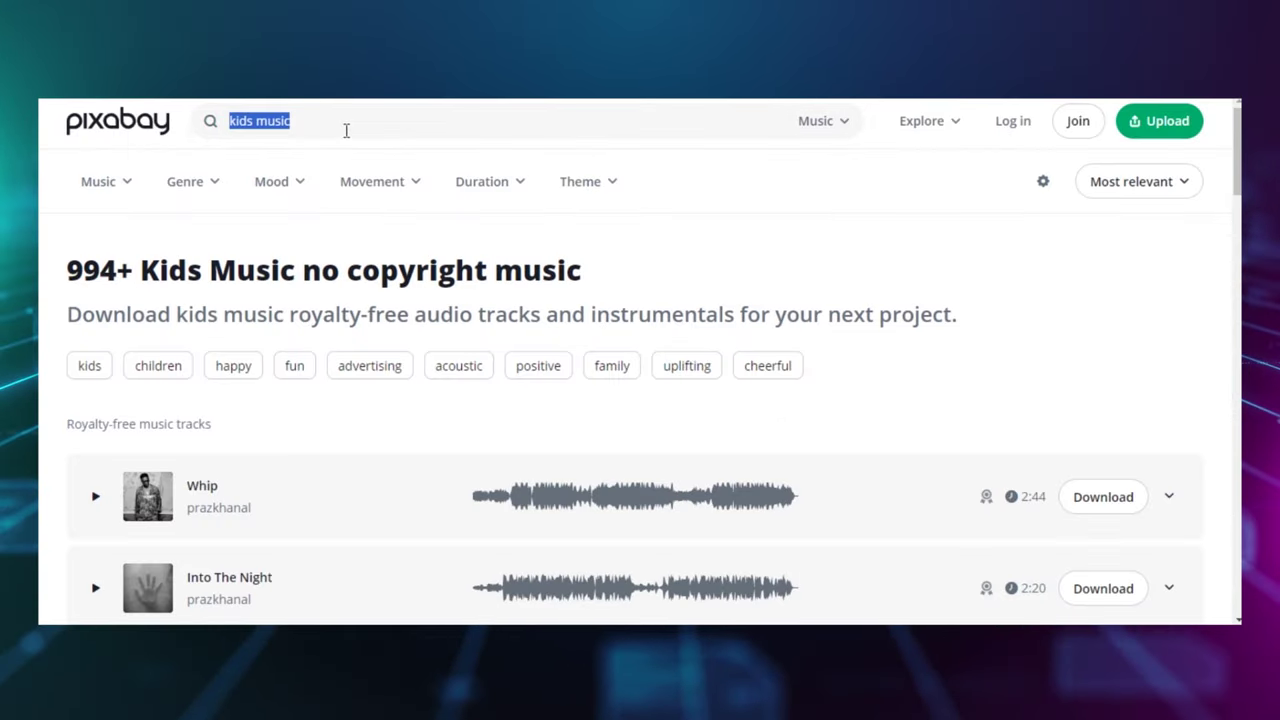
scroll(471, 280, "down", 8)
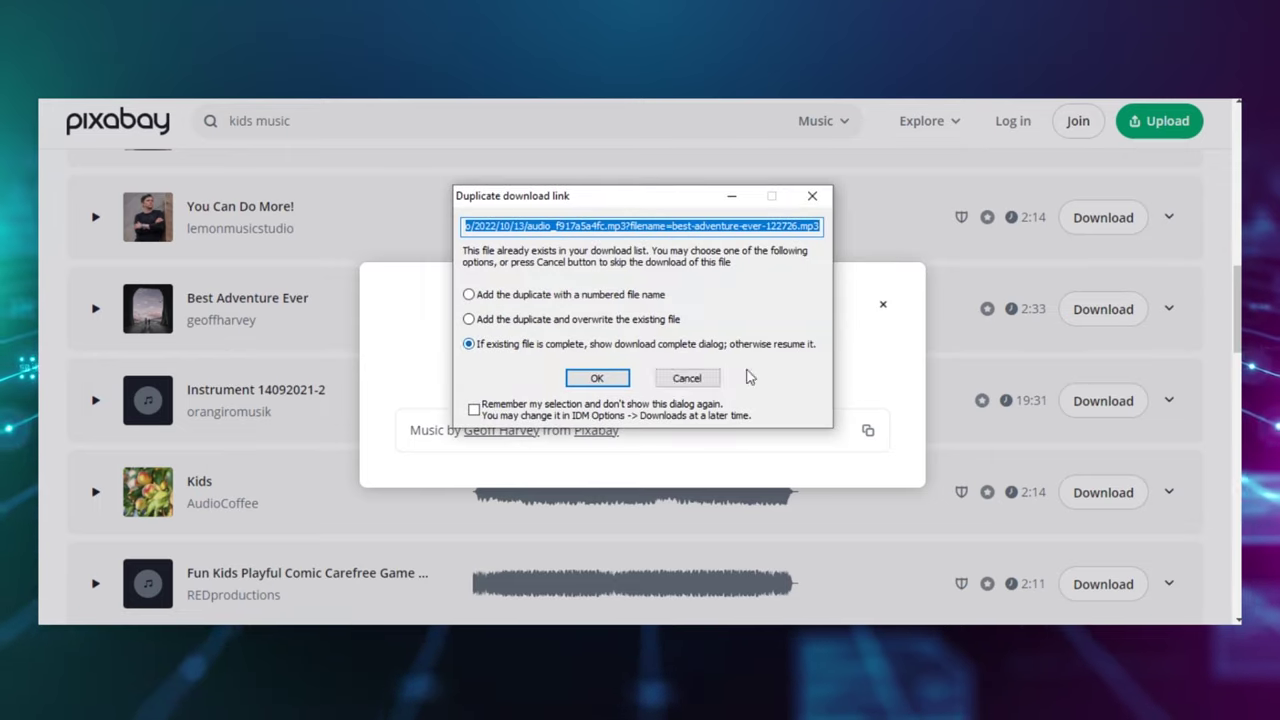
left_click(683, 376)
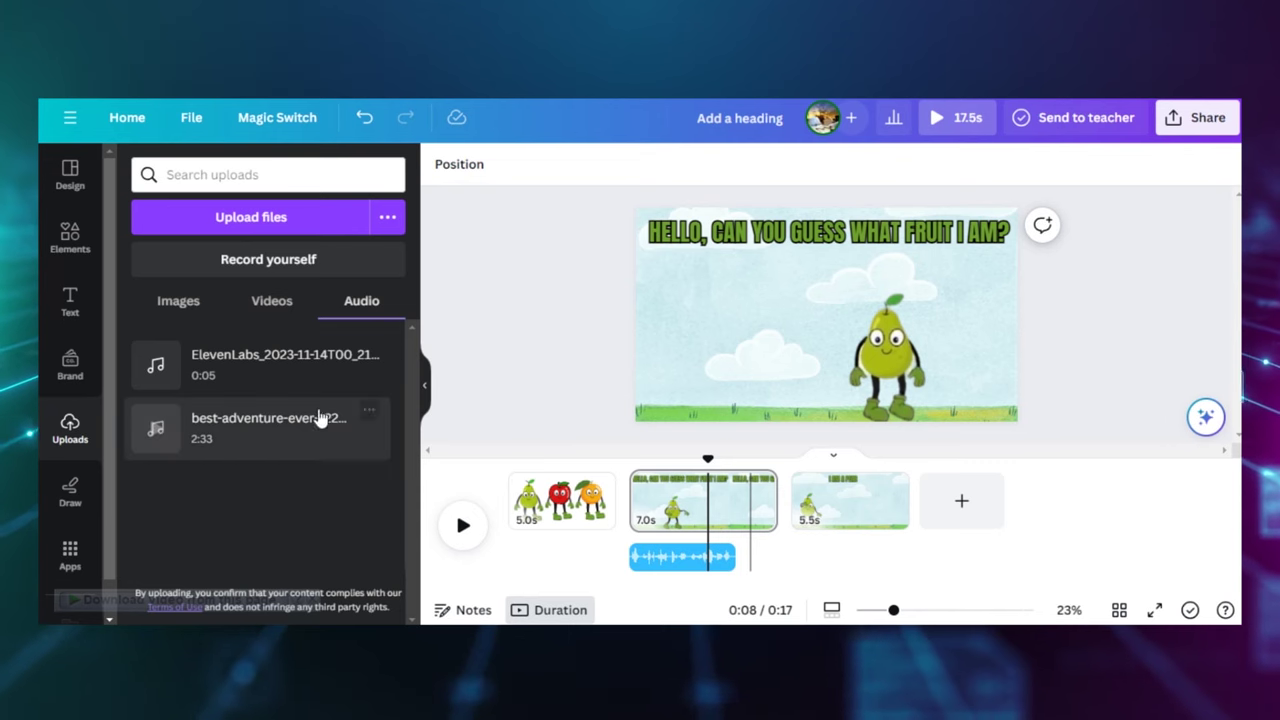
left_click(320, 418)
left_click_drag(748, 556, 691, 555)
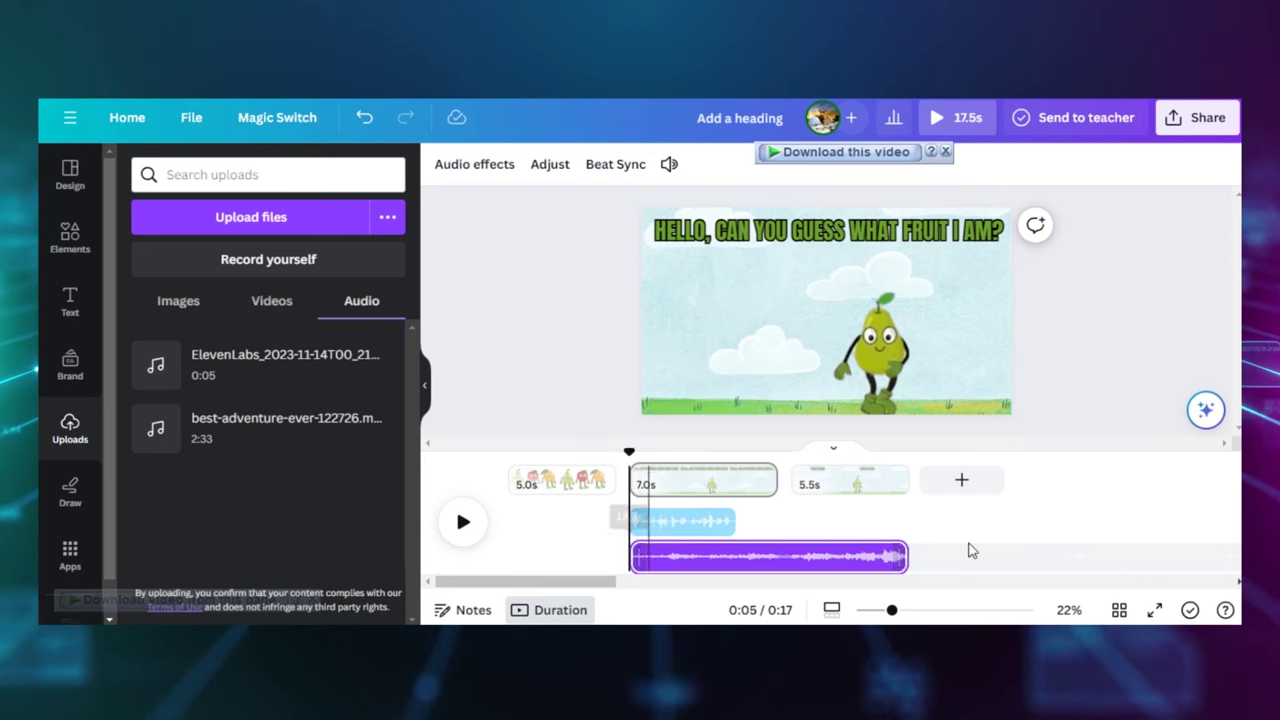
Step: Scrub the preview from 0:07 to the I AM A PEAR scene, then bring up Share's Download option
left_click(688, 448)
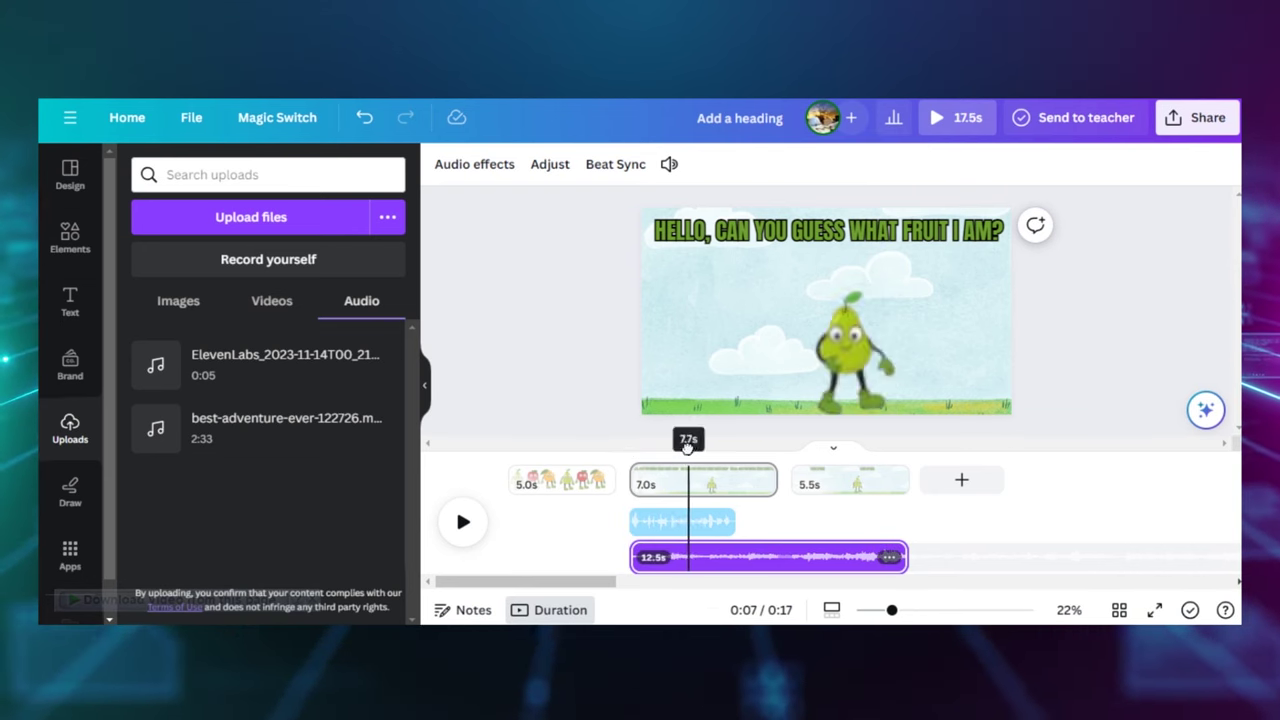
left_click_drag(691, 449, 850, 449)
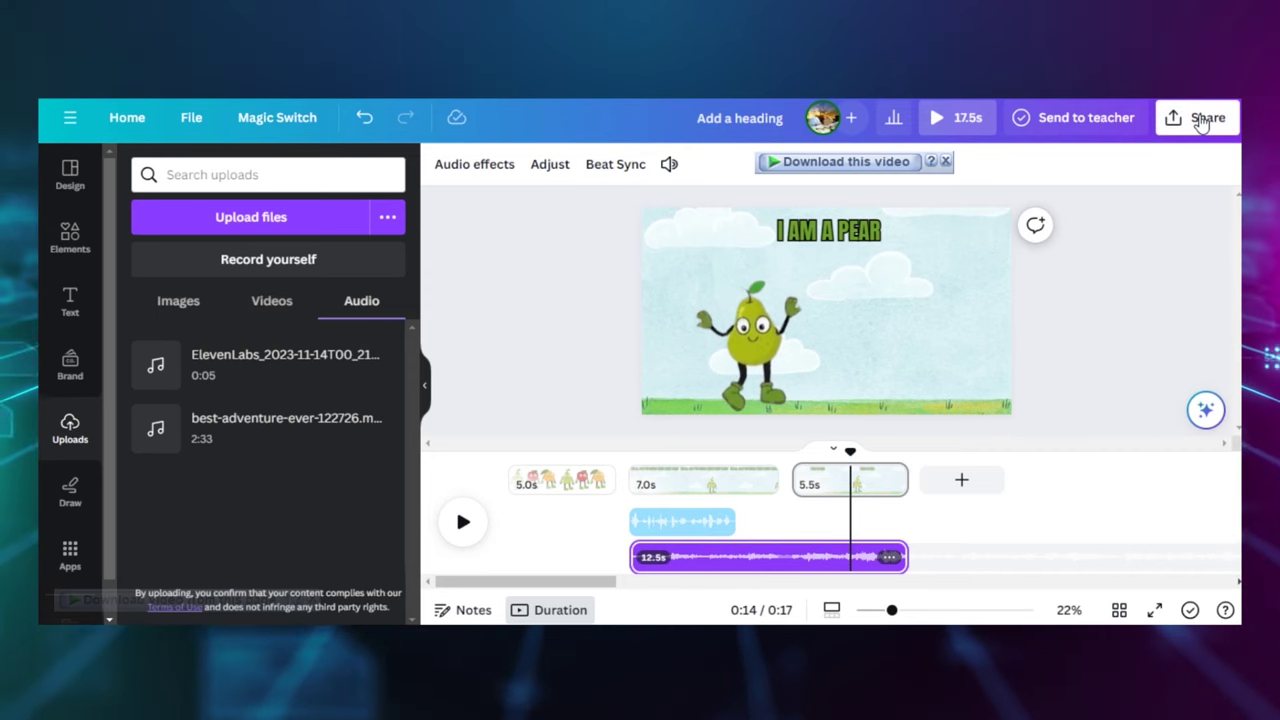
left_click(1200, 118)
scroll(969, 280, "down", 3)
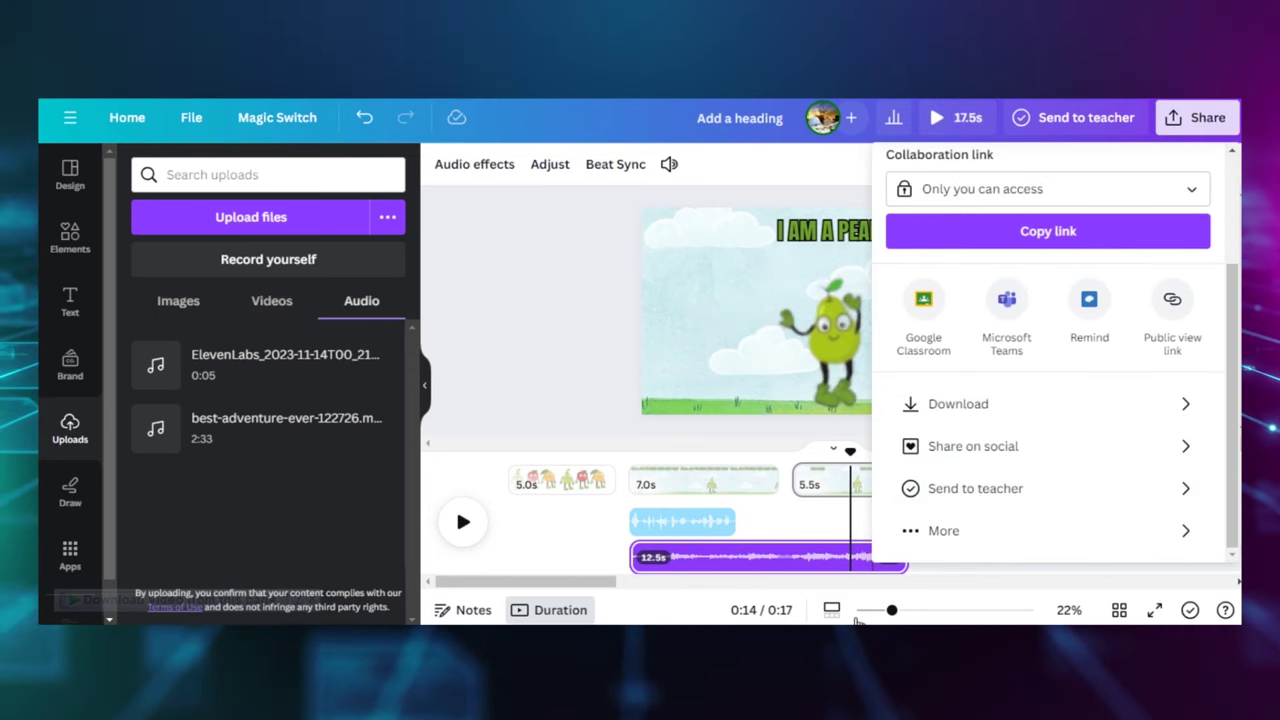